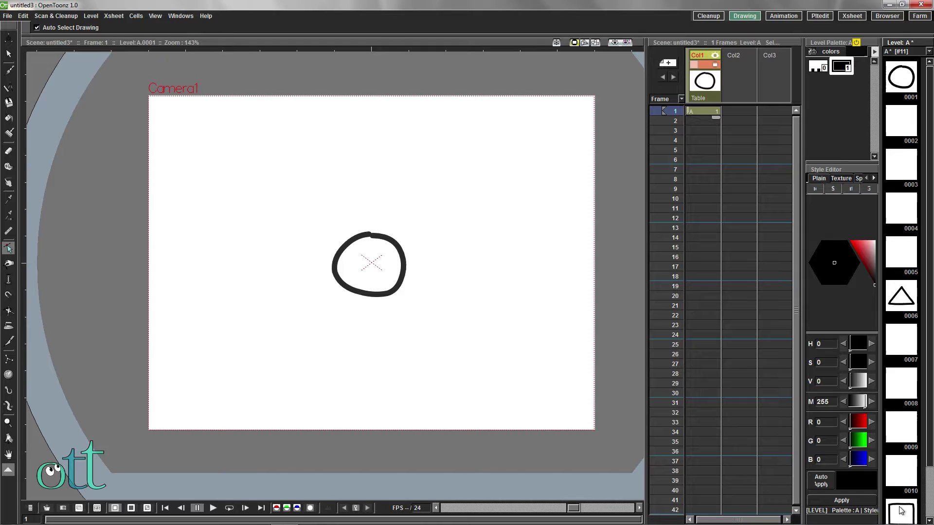
Step: Select drawings 0001–0006 in the Level Strip and generate circle-to-triangle inbetweens for 0002–0005
click(904, 76)
shift+click(901, 305)
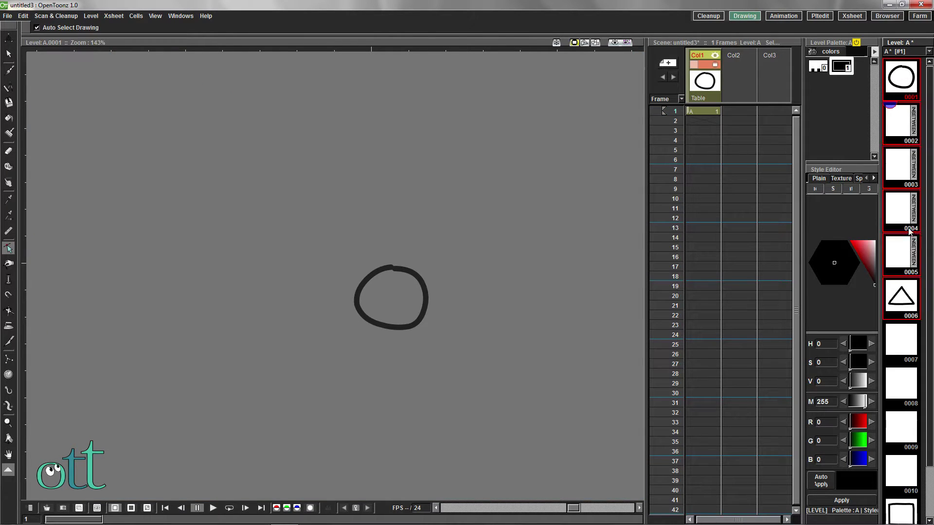
click(914, 210)
click(451, 283)
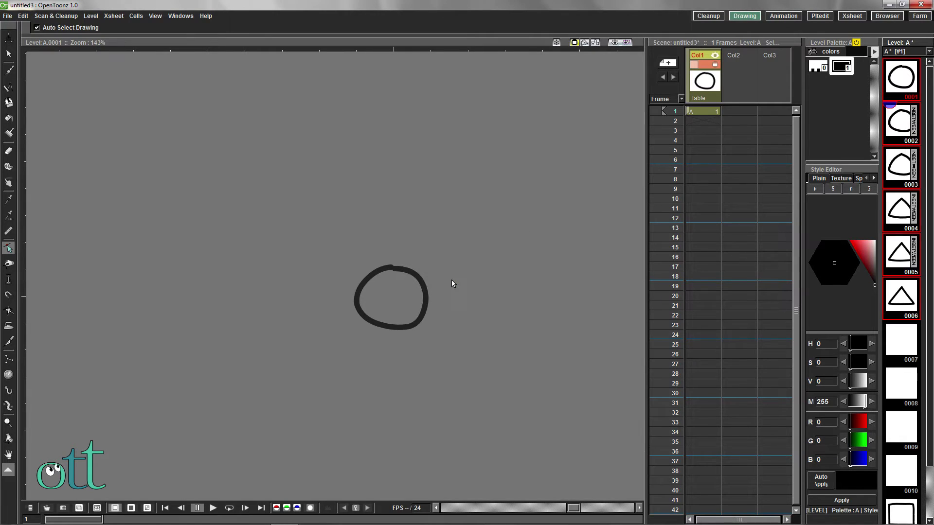
Step: Select drawings 0006–0011 and generate triangle-to-square inbetweens for 0007–0010
scroll(902, 233, down, 2)
click(901, 214)
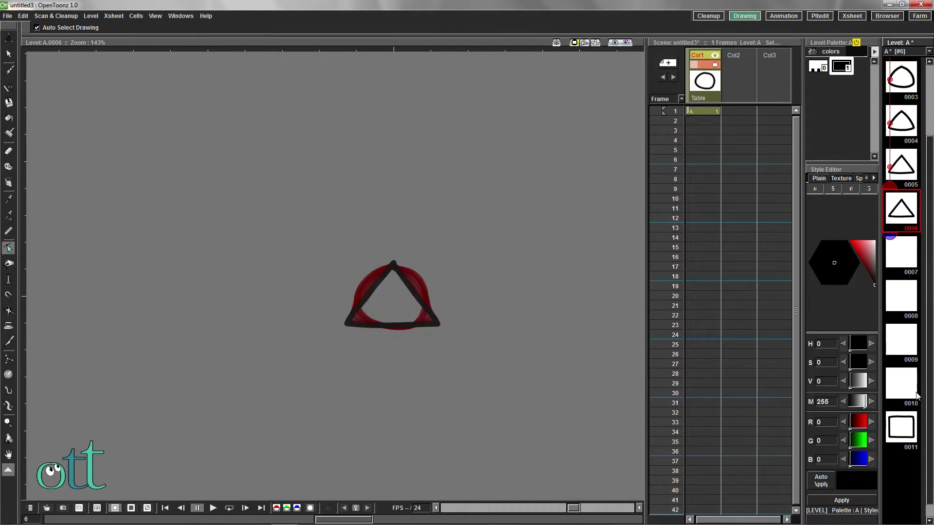
shift+click(907, 426)
click(916, 305)
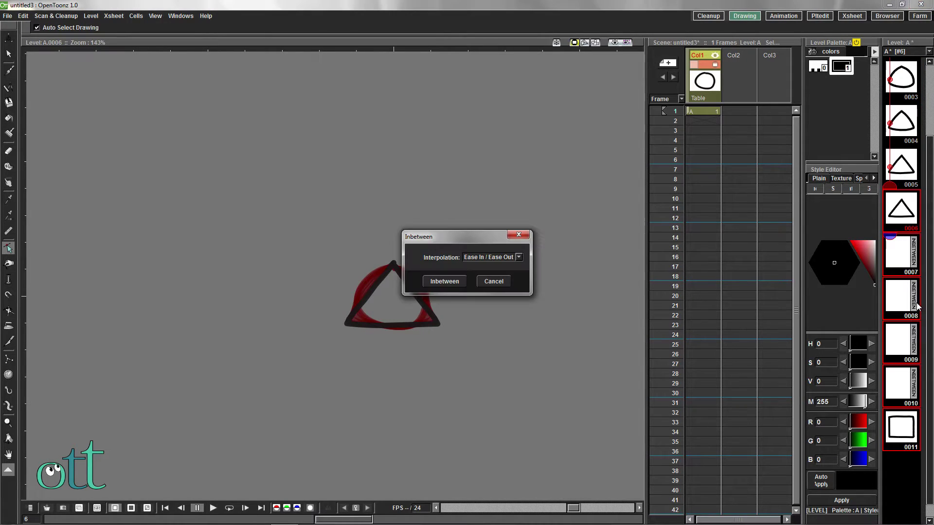
click(452, 282)
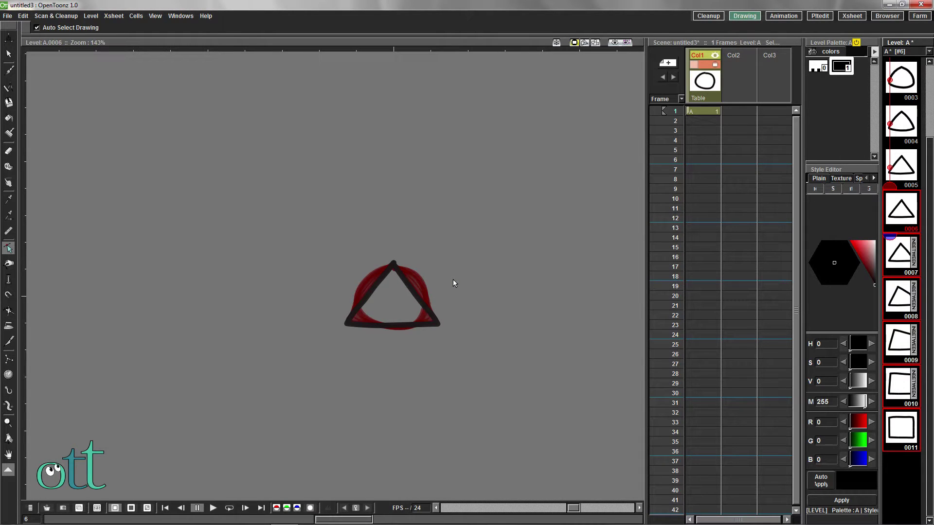
Step: Expose all eleven drawings A1–A11 in the Xsheet and select the original single-cell Col1
key(ctrl+a)
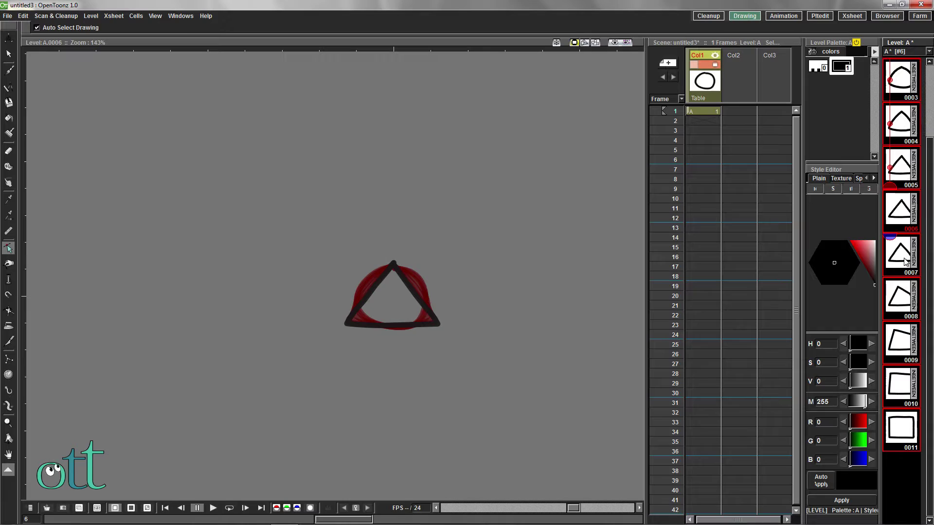
right_click(905, 261)
click(855, 458)
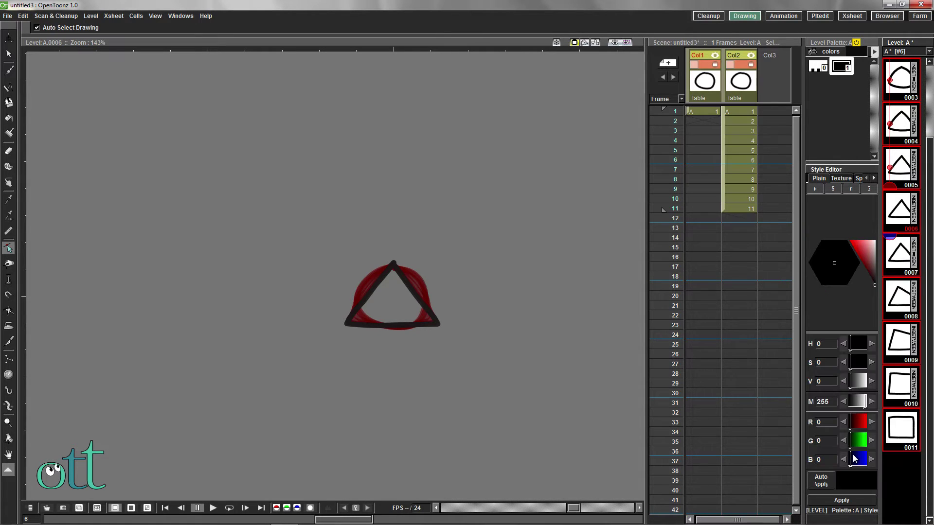
click(708, 82)
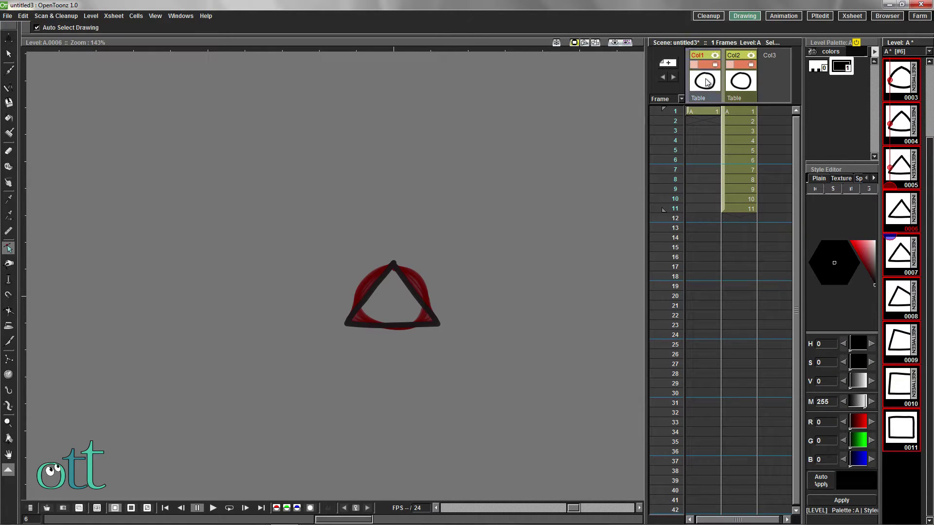
Step: Turn off onion skin and scrub frames 1–11 to check the morph
right_click(476, 248)
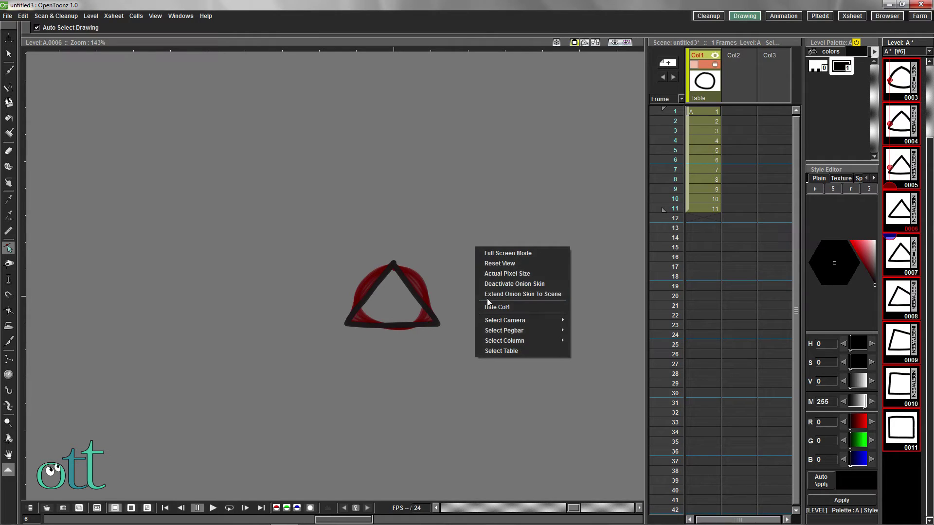
click(489, 284)
click(654, 110)
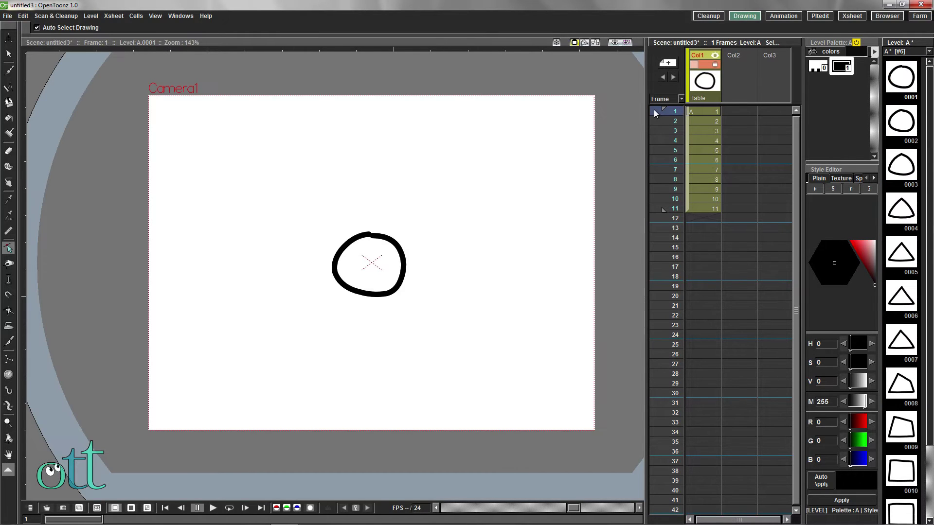
mouse_move(654, 110)
mouse_down()
mouse_move(649, 209)
mouse_move(652, 112)
mouse_up()
Step: Open the Stage Schematic via Windows > Schematic, move it left, and add a new pegbar Peg1
click(181, 16)
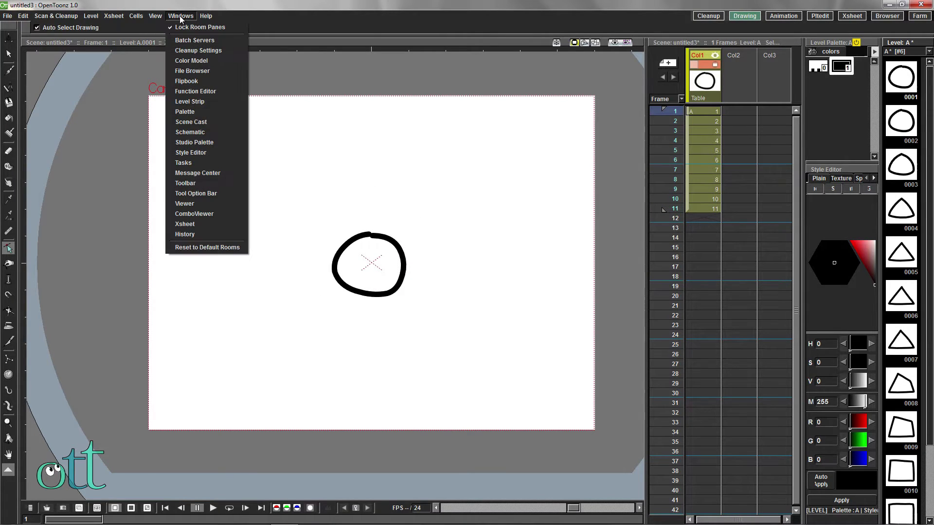
click(190, 132)
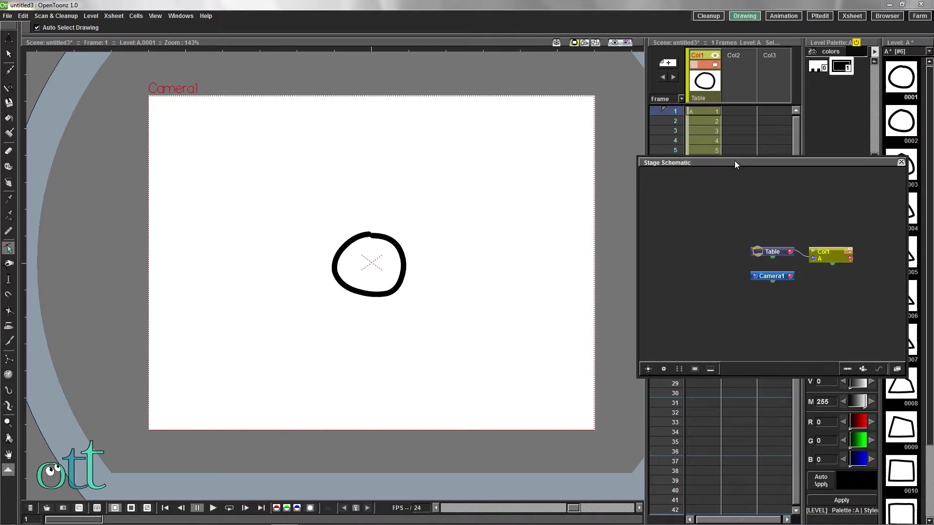
drag(735, 160, 575, 172)
scroll(722, 275, up, 3)
scroll(721, 273, down, 2)
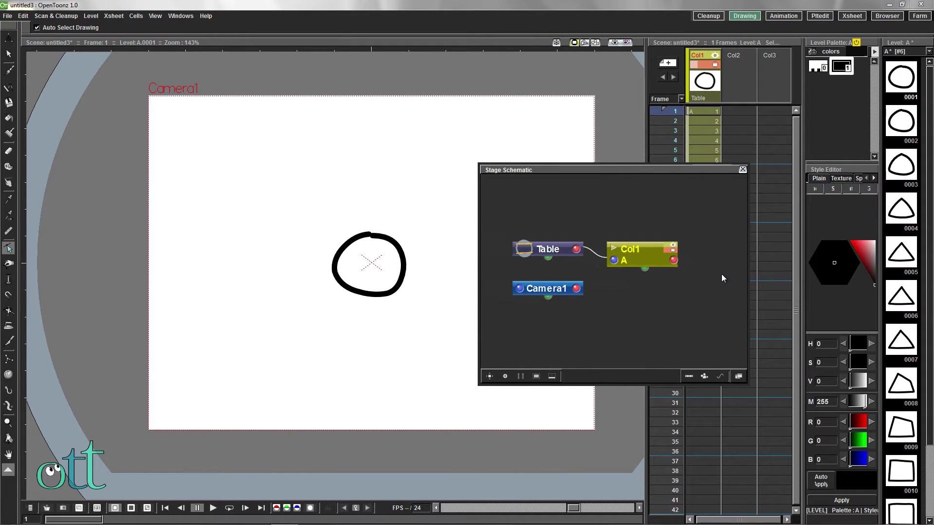
scroll(722, 273, up, 2)
click(688, 376)
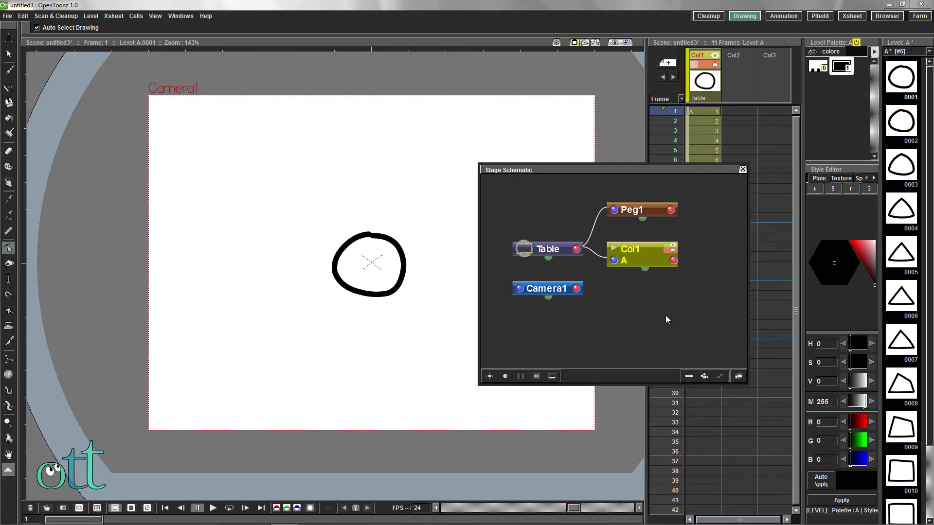
Step: Link Peg1's output to Col1 so Col1 becomes Peg1's child
click(670, 211)
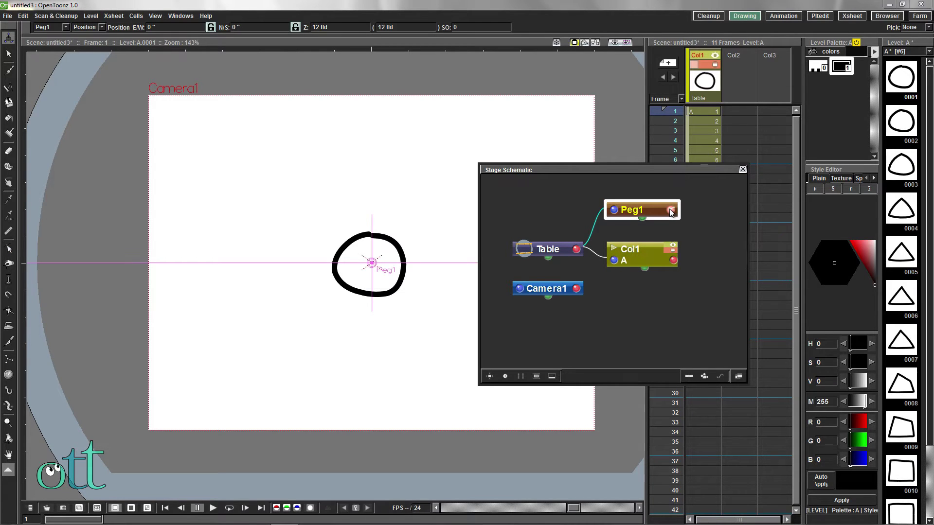
drag(615, 252, 667, 280)
scroll(666, 279, down, 3)
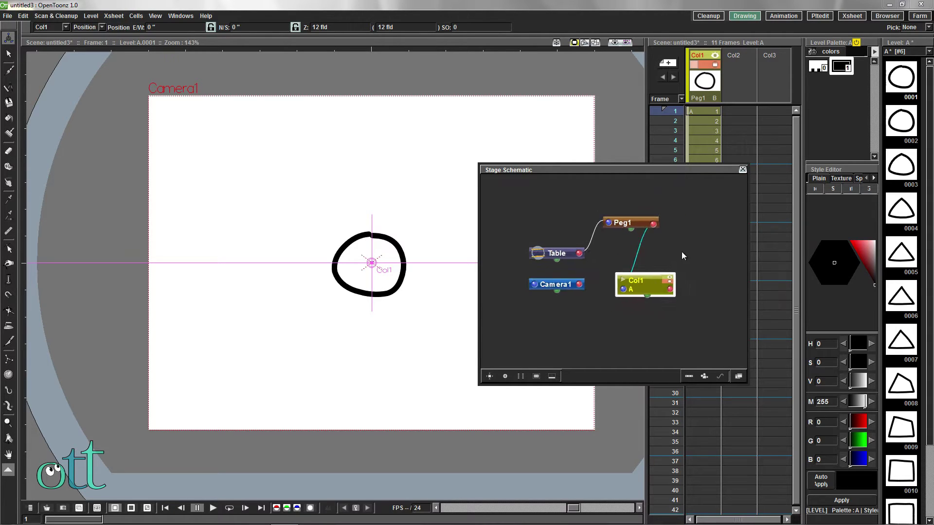
Step: Attach a new motion path, Path1, to Peg1 and arrange its node beside Peg1
click(595, 223)
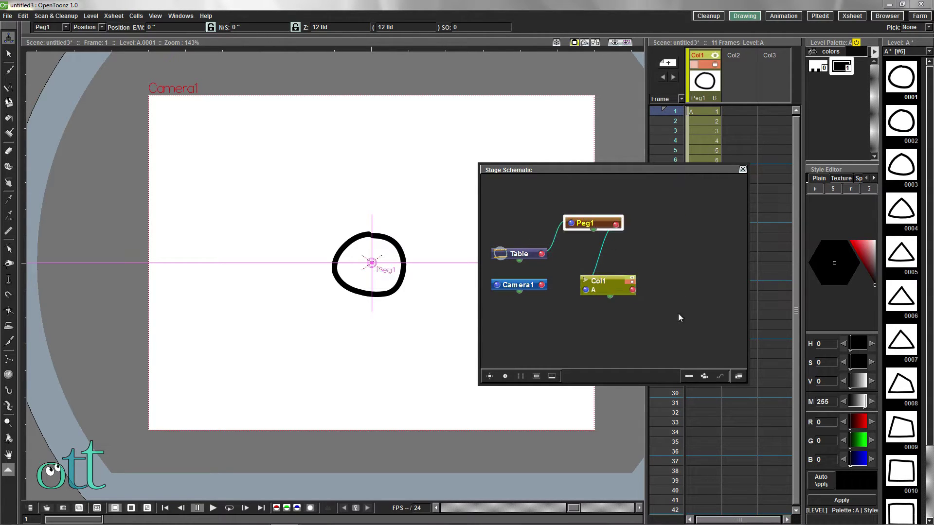
click(720, 376)
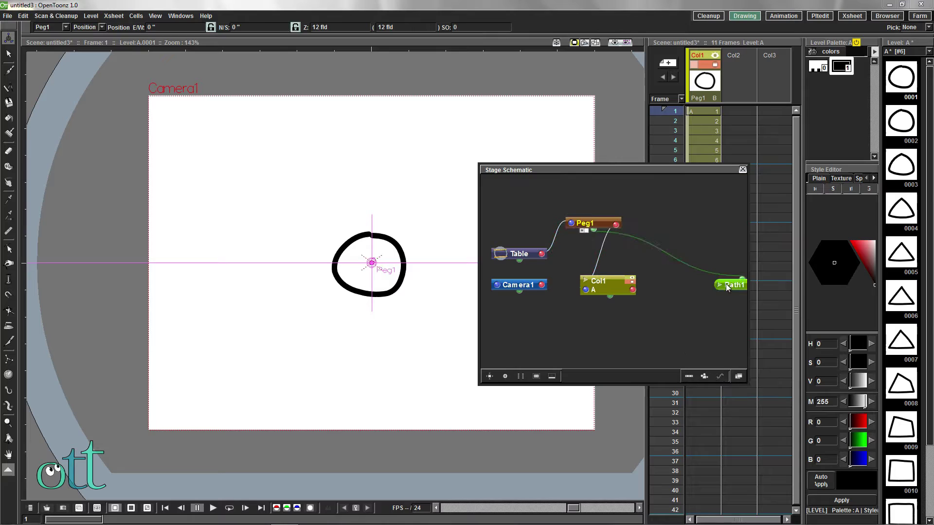
drag(726, 284, 673, 224)
drag(616, 316, 609, 273)
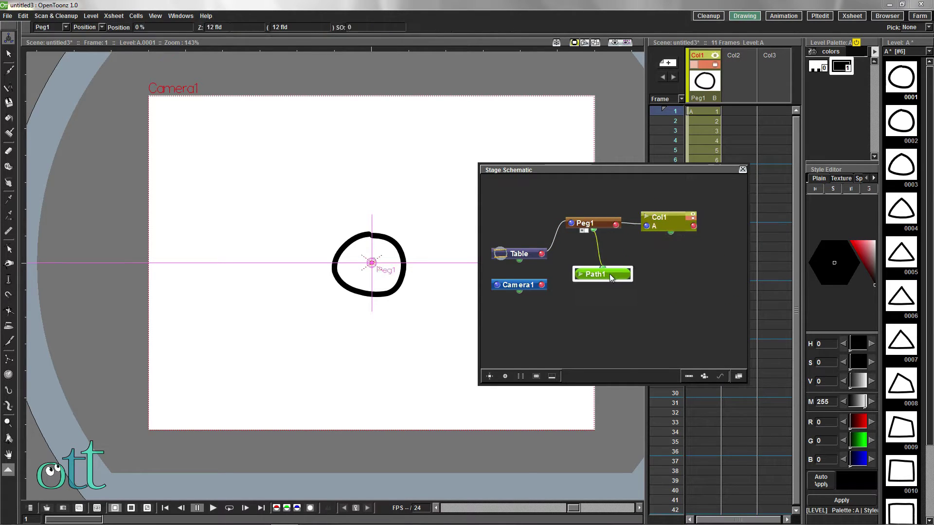
drag(567, 167, 623, 147)
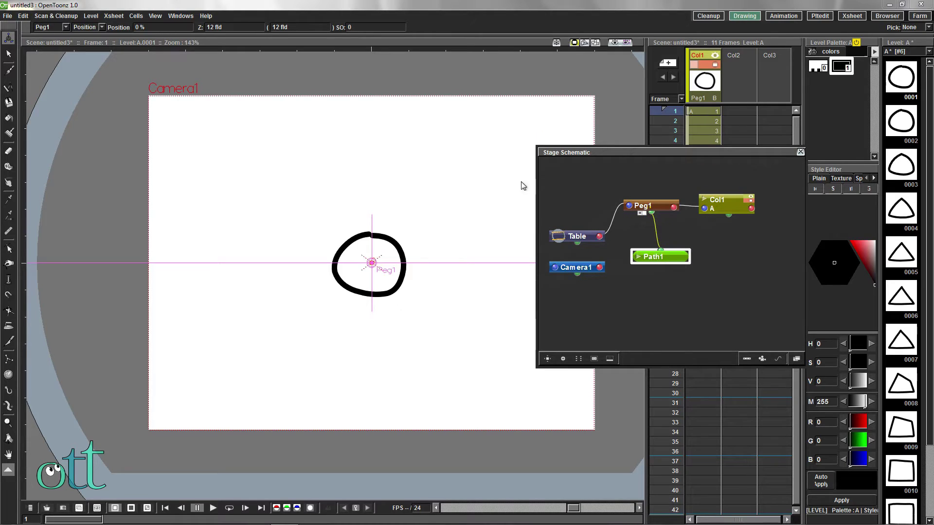
Step: Draw a brush arc from the lower left over the circle and accept it as Path1
click(8, 70)
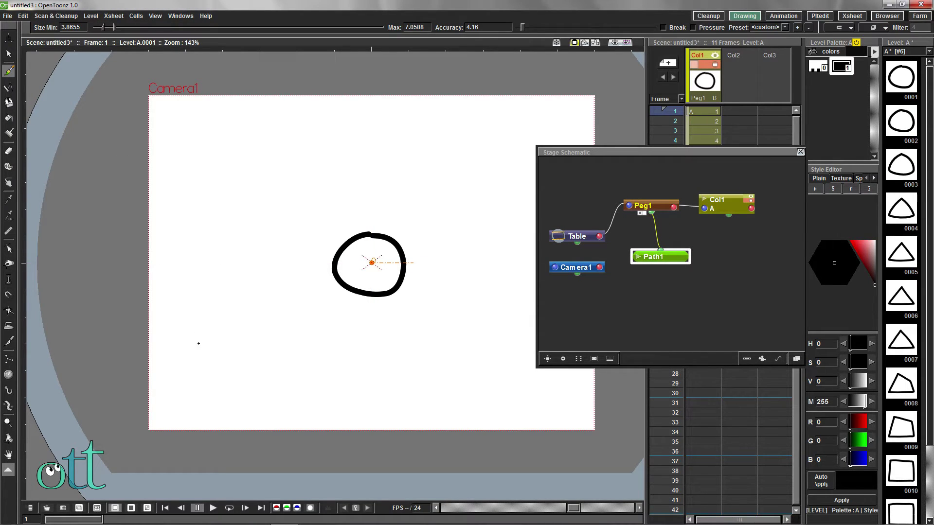
mouse_move(193, 353)
mouse_down()
mouse_move(265, 211)
mouse_move(310, 179)
mouse_move(358, 175)
mouse_move(412, 234)
mouse_move(460, 366)
mouse_up()
click(443, 273)
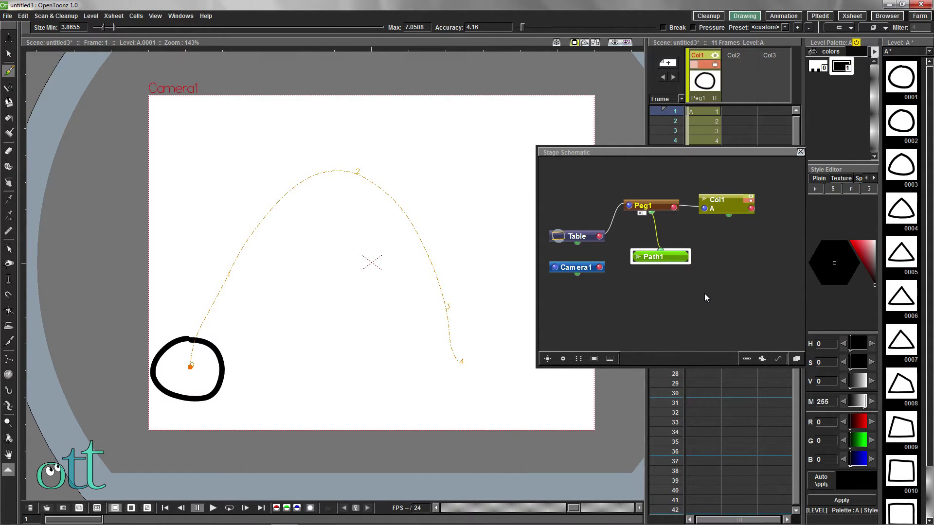
Step: With the Animate tool, try moving Col1 and Peg1 to find the arc path's start point
click(722, 206)
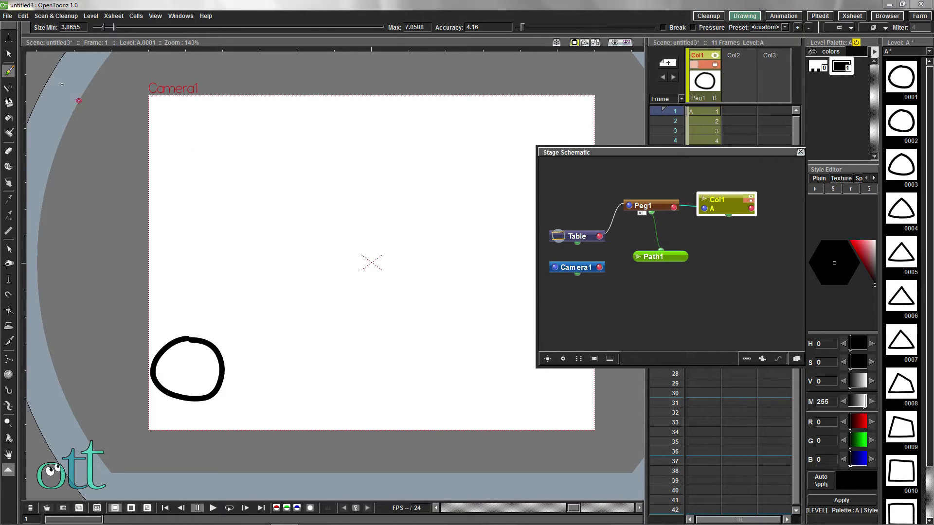
click(8, 38)
drag(189, 368, 243, 198)
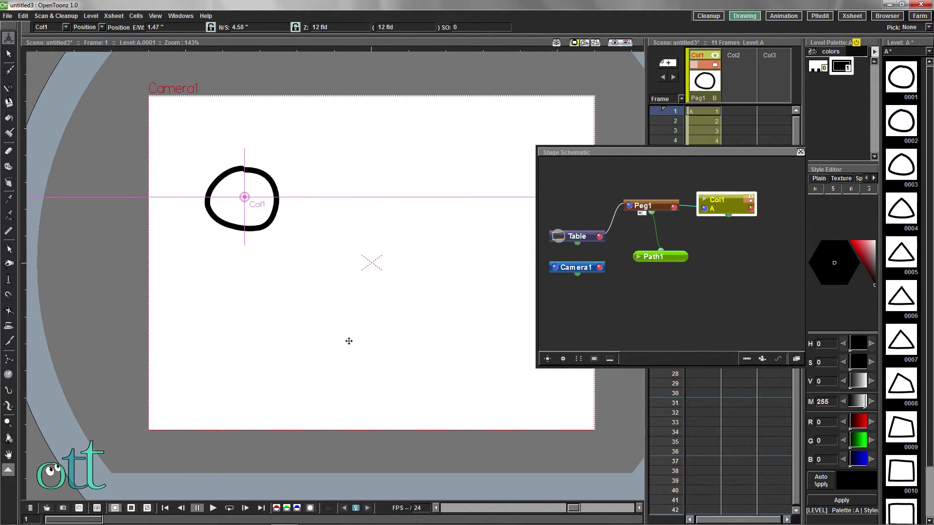
click(647, 206)
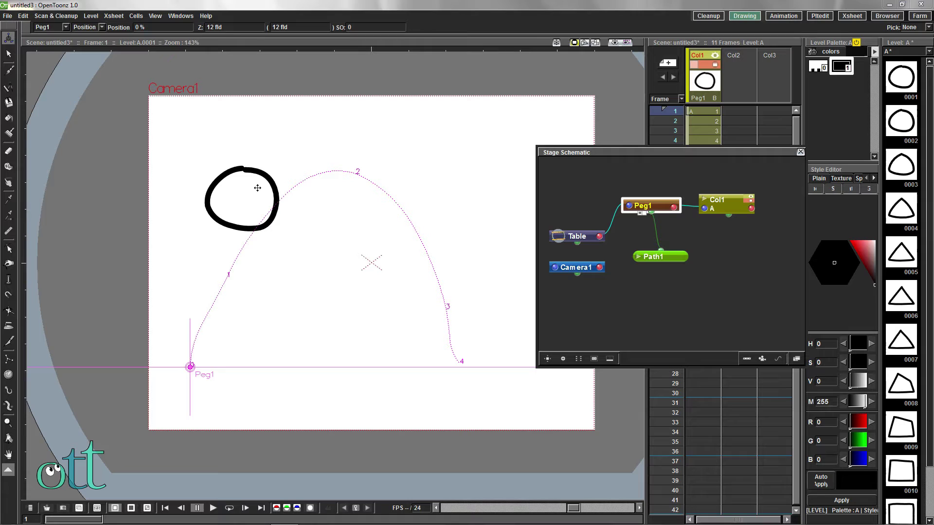
drag(191, 366, 241, 373)
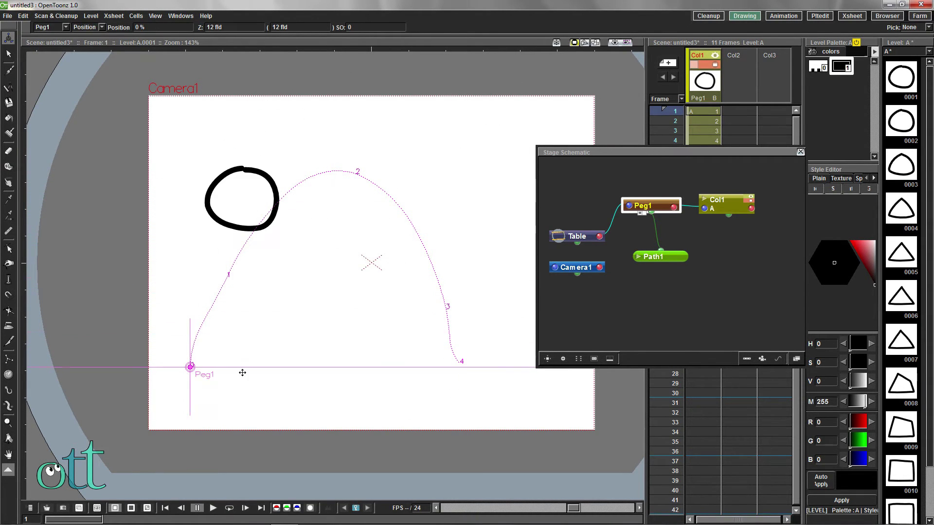
Step: Drag Col1's circle down onto the arc's lower-left start, about 0.04" E/W and N/S
click(726, 203)
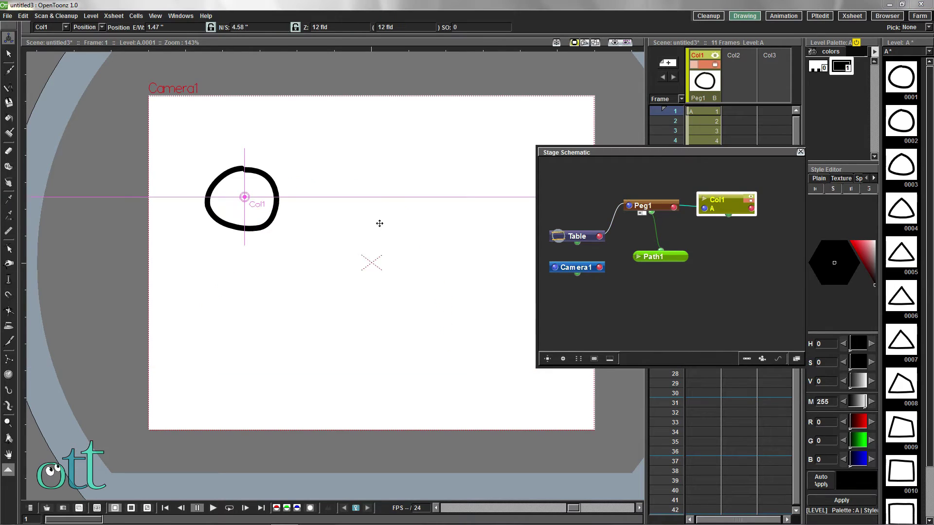
drag(245, 201, 215, 355)
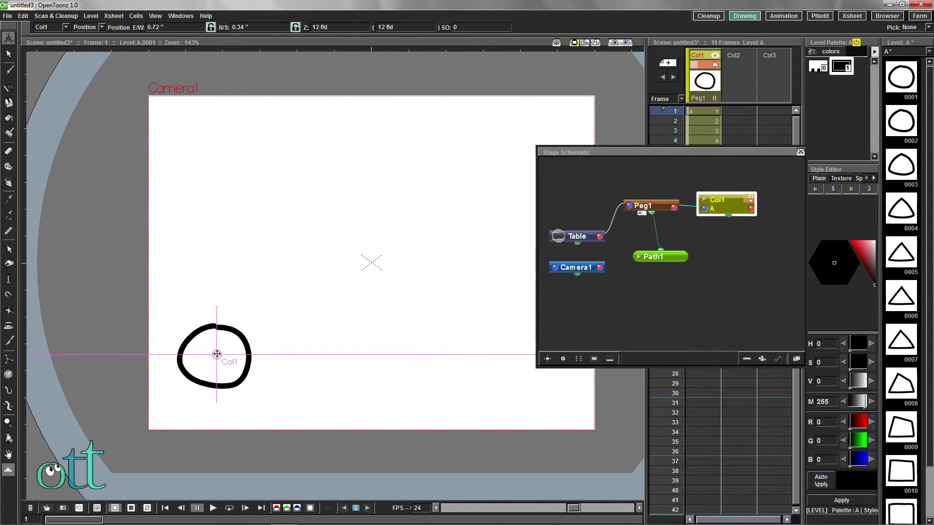
click(666, 207)
click(726, 203)
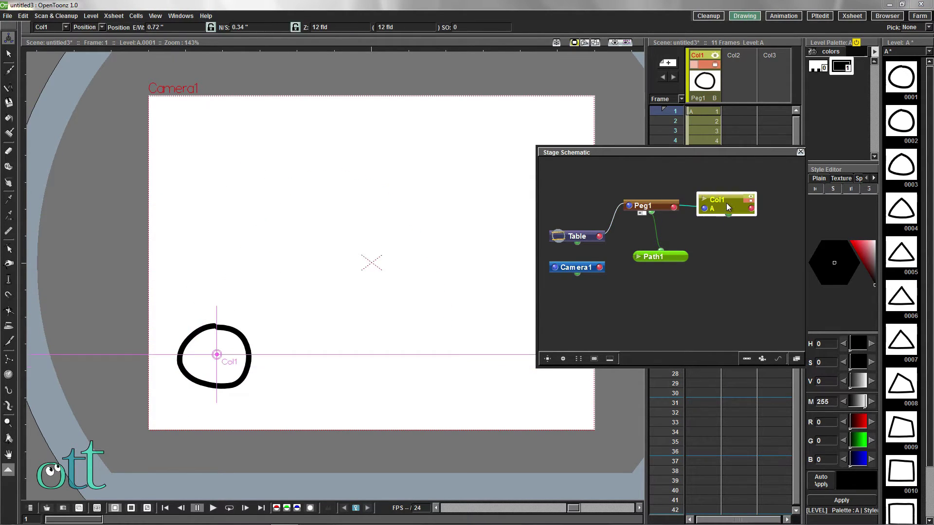
drag(217, 354, 193, 365)
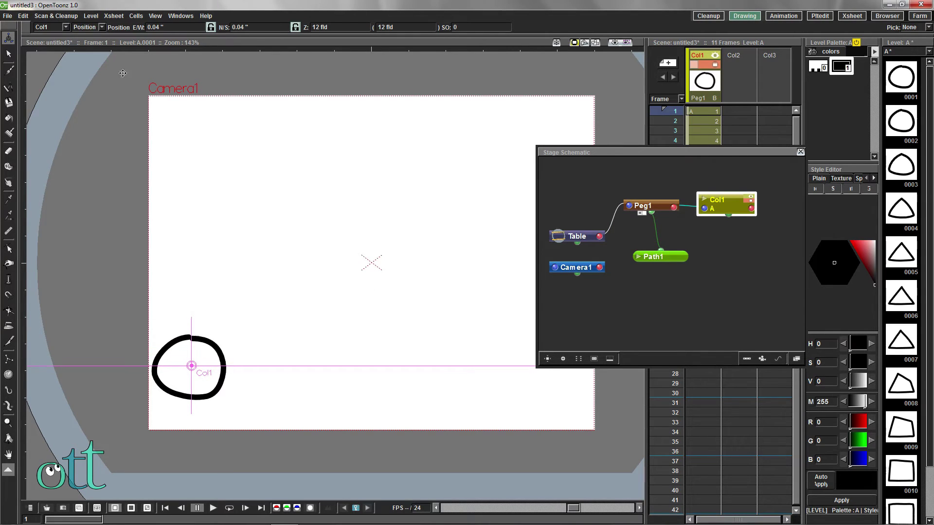
Step: Switch the Animate tool to Scale and shrink the circle to about 51.41%
click(101, 27)
click(81, 50)
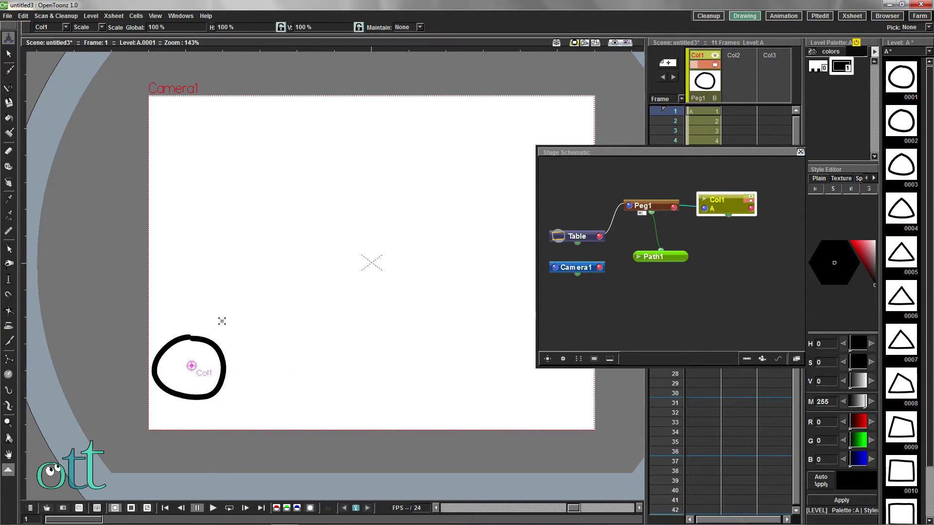
drag(220, 321, 249, 320)
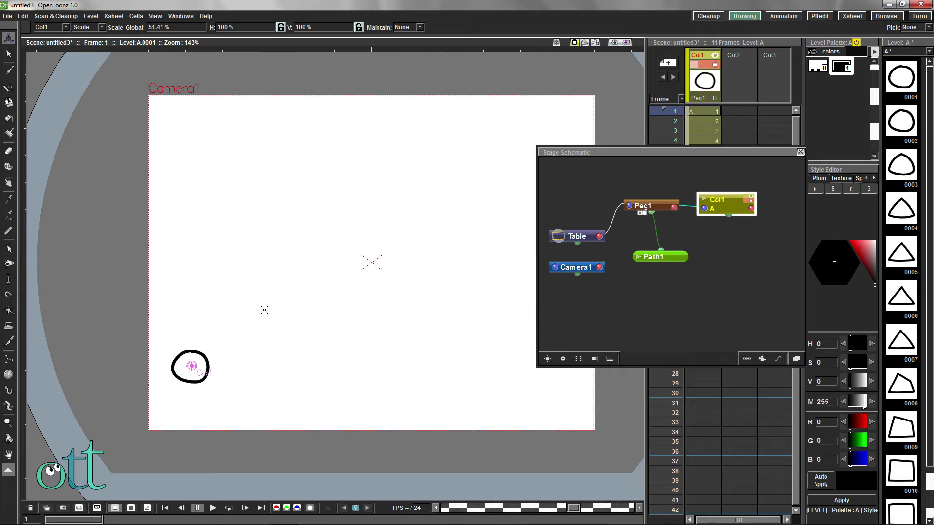
Step: Select Peg1, move the Stage Schematic window aside, and return to frame 1
click(663, 205)
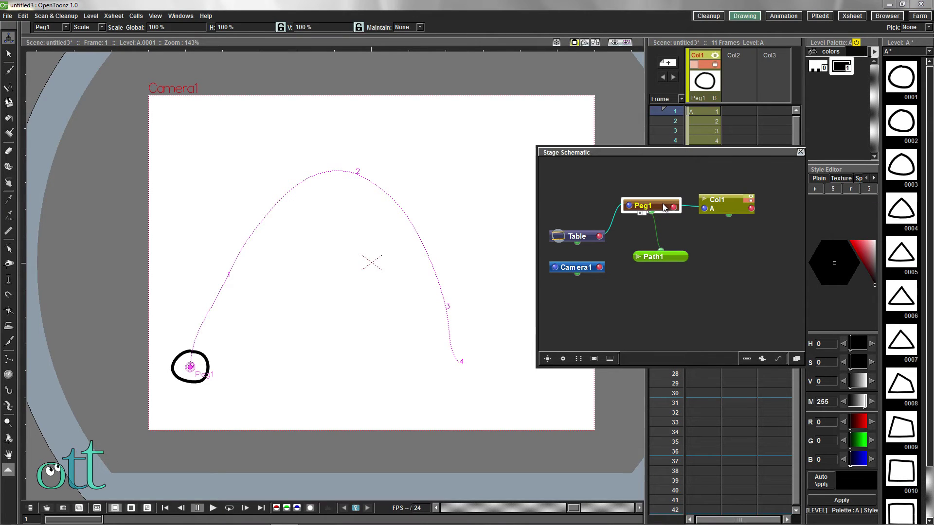
drag(691, 153, 513, 300)
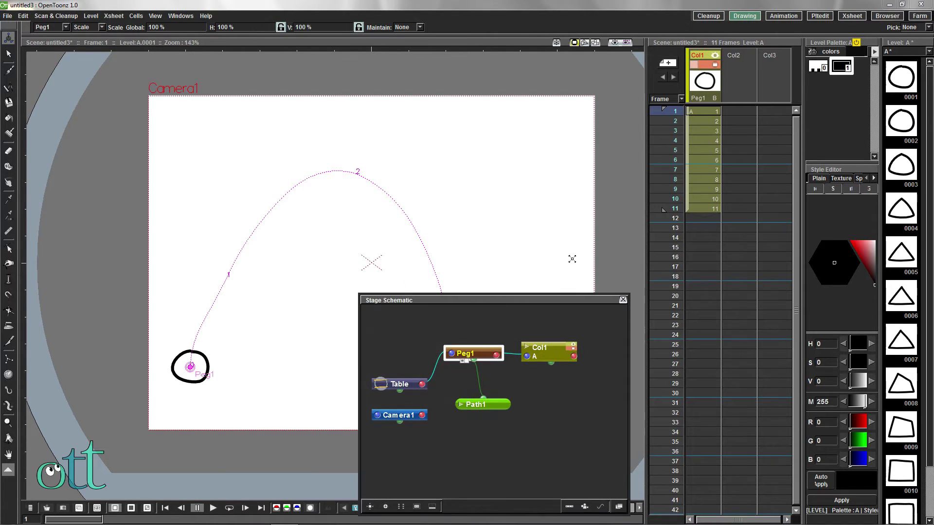
click(705, 111)
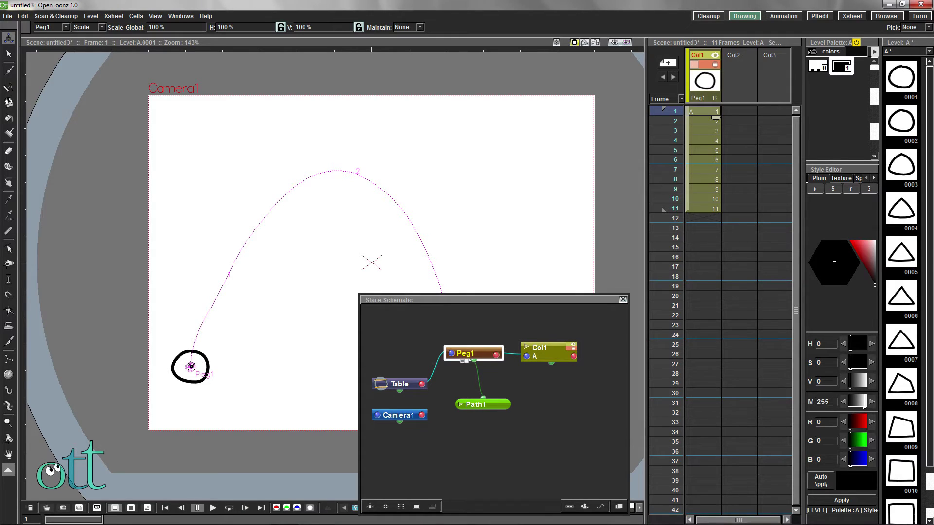
Step: Switch back to Position and key Peg1 at 50.7% along the arc on frame 6
click(83, 27)
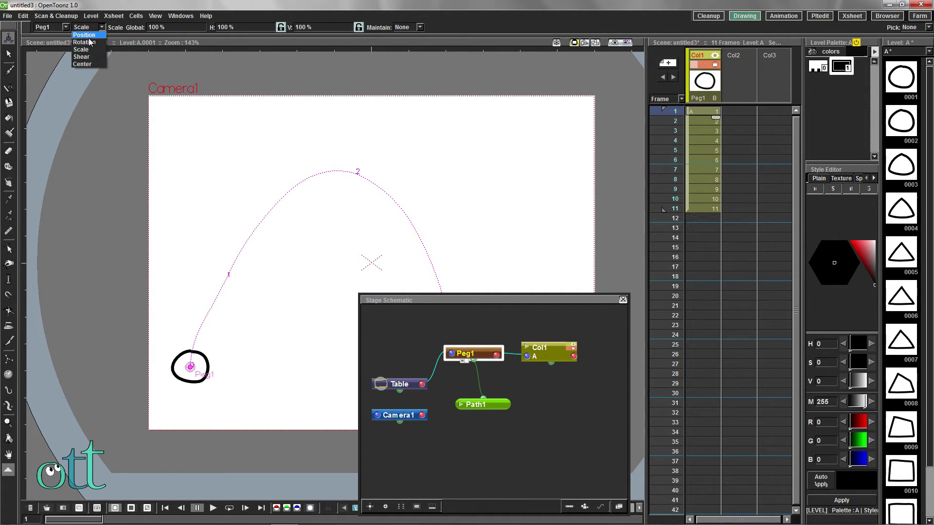
click(89, 40)
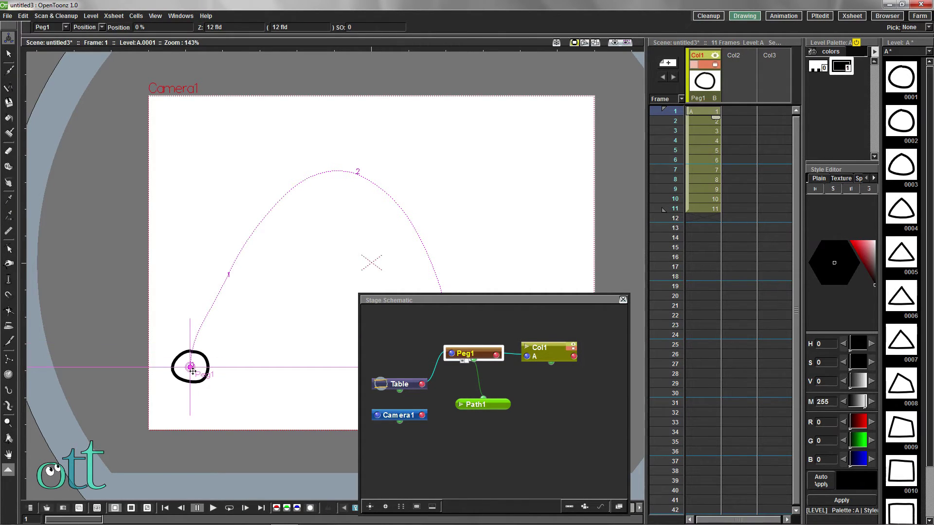
click(701, 160)
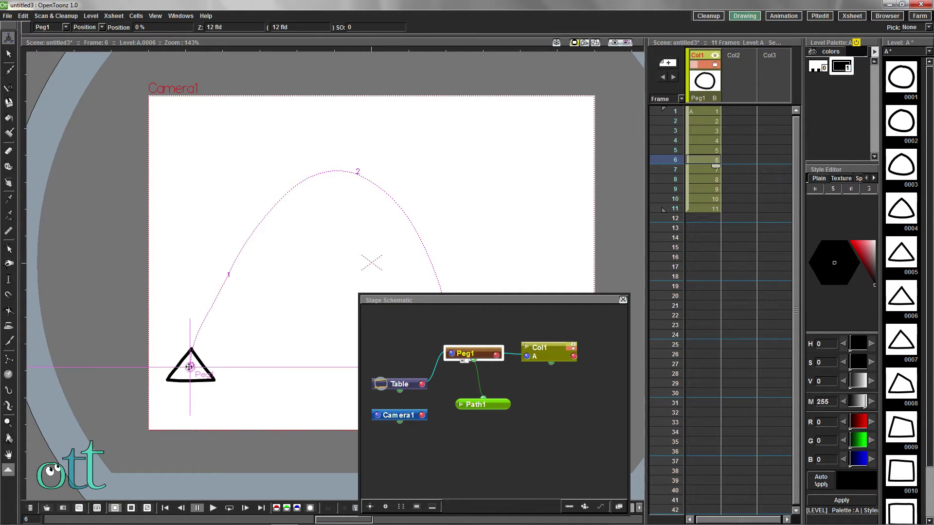
drag(190, 367, 417, 228)
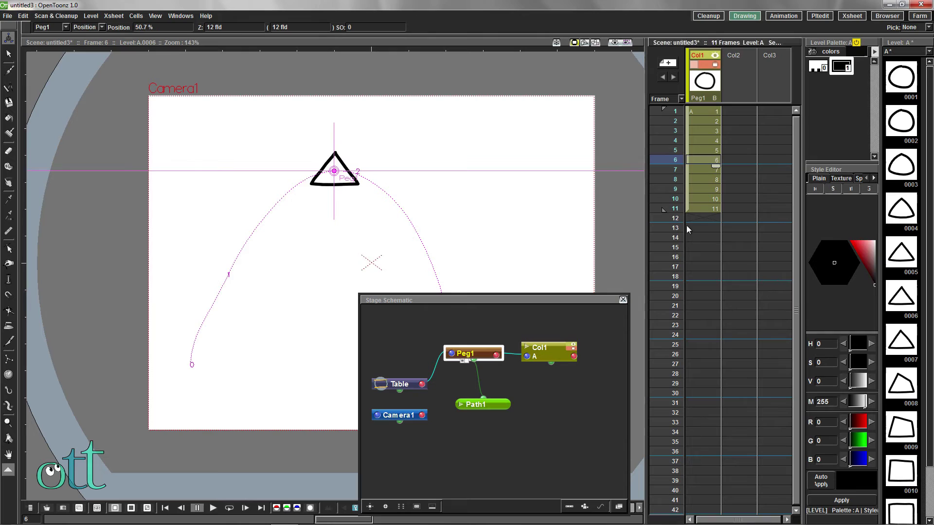
Step: Key Peg1 at 100%, the arc's end, on frame 11
click(700, 208)
drag(548, 302, 290, 336)
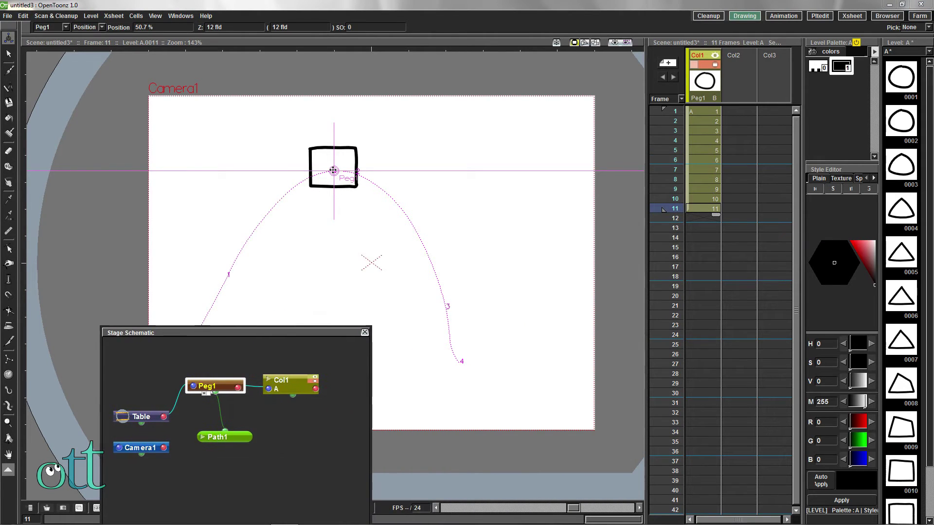
drag(334, 171, 458, 364)
drag(281, 339, 745, 274)
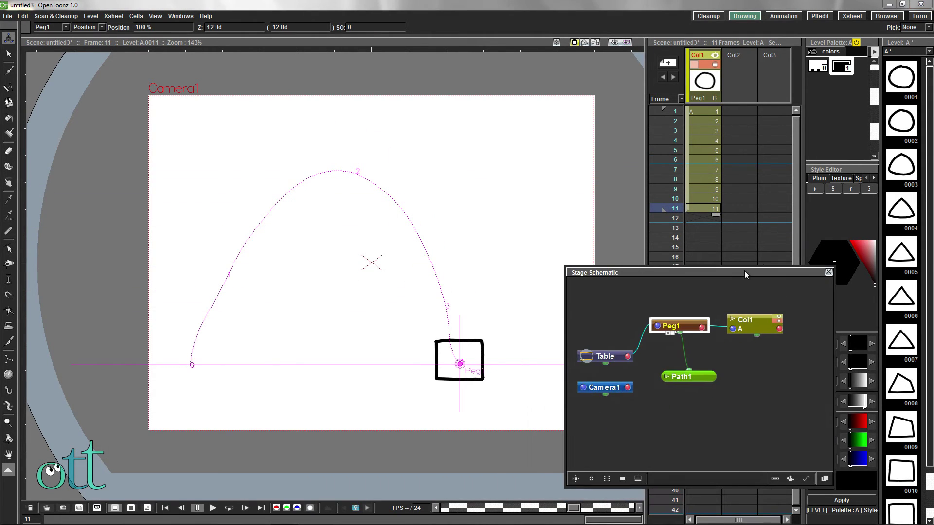
click(829, 273)
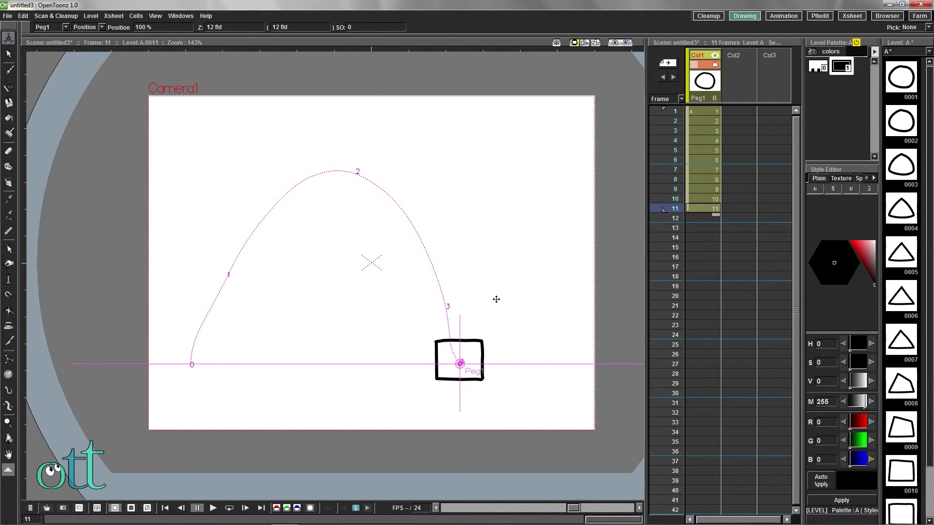
click(655, 119)
drag(655, 121, 658, 195)
click(213, 508)
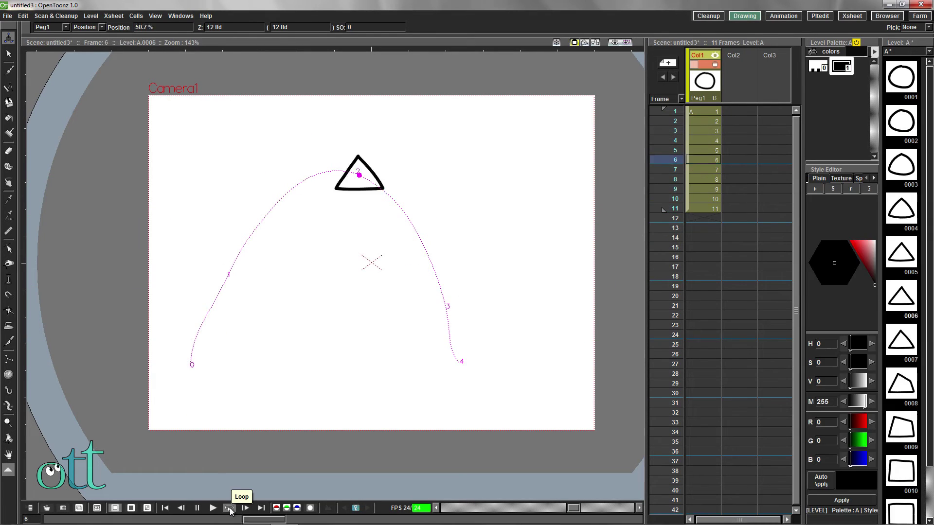
click(197, 508)
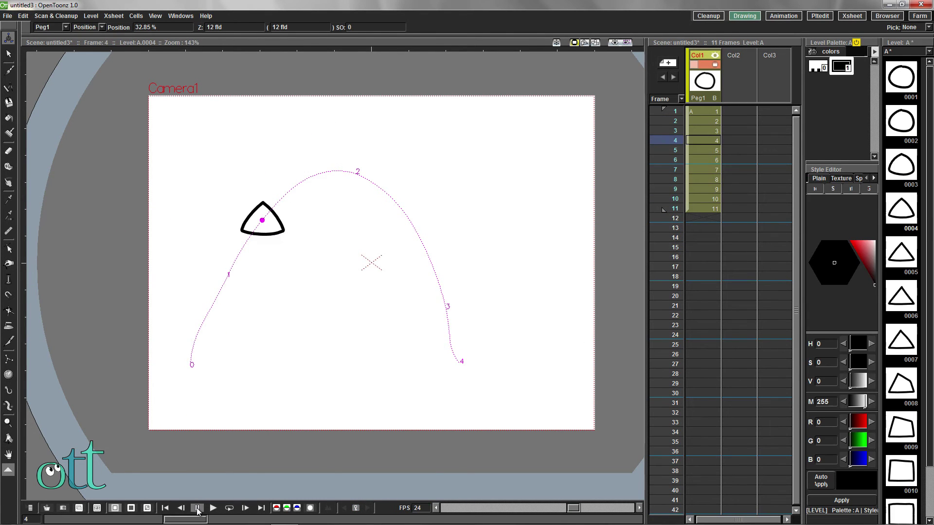
click(165, 508)
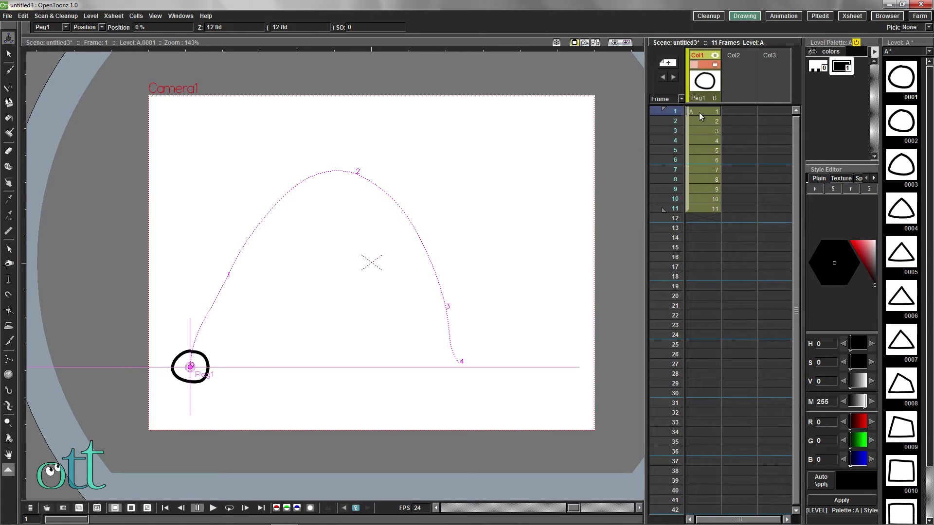
drag(704, 115, 699, 203)
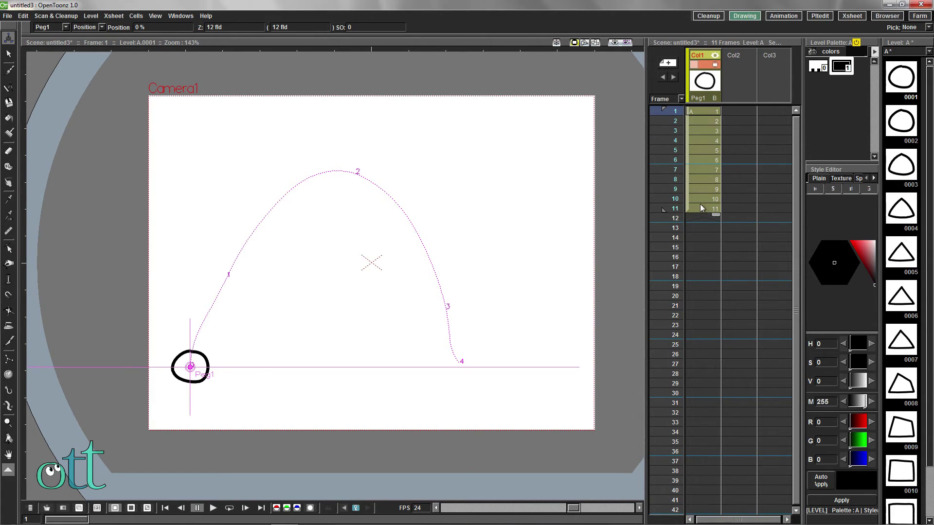
Step: Retime the drawings on twos and slide the triangle back toward the arc's peak at frame 9
right_click(700, 204)
click(812, 257)
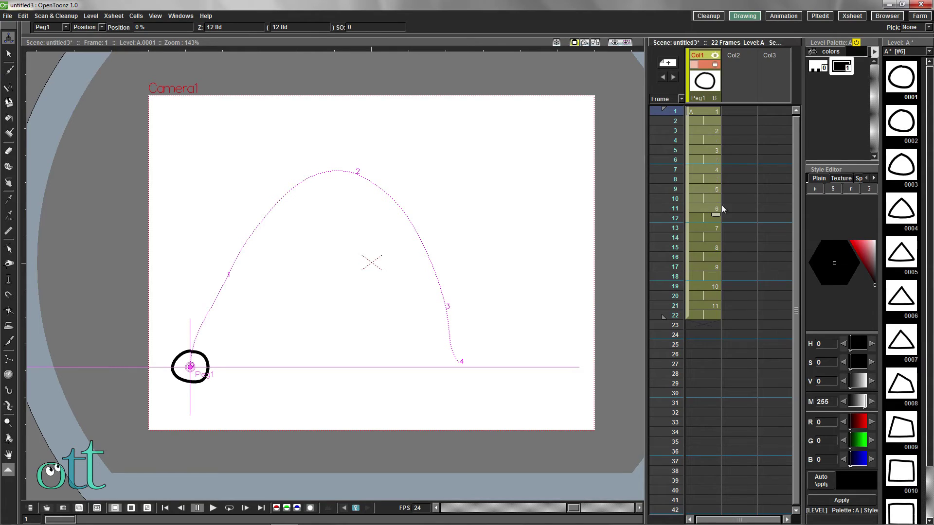
click(697, 127)
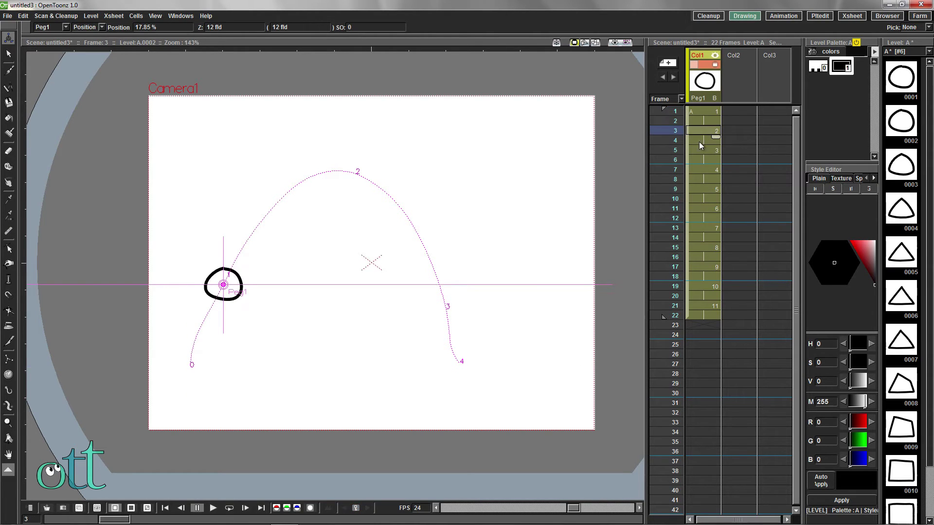
click(699, 151)
click(699, 167)
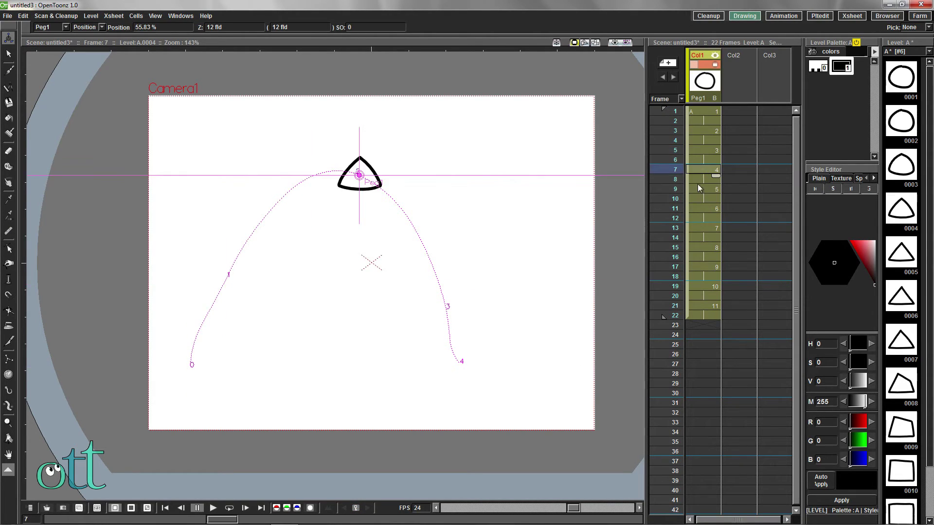
click(698, 189)
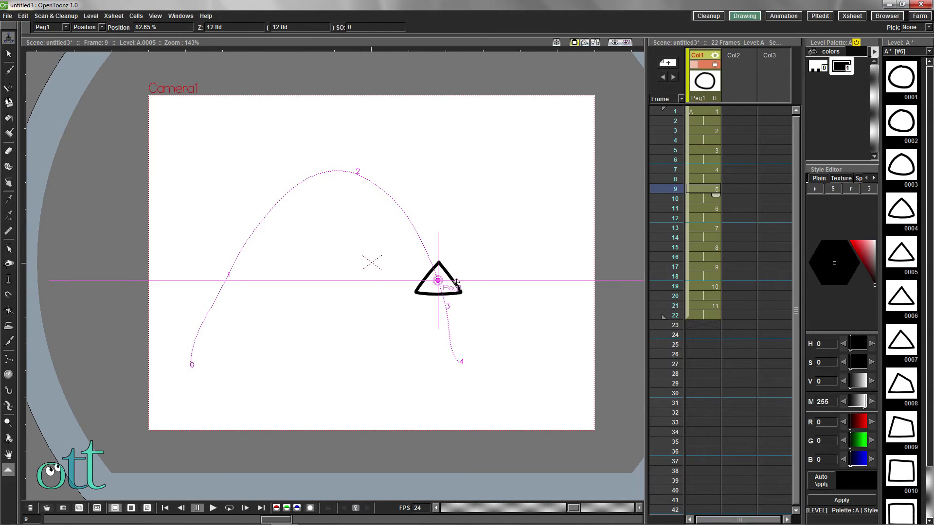
drag(495, 268, 486, 199)
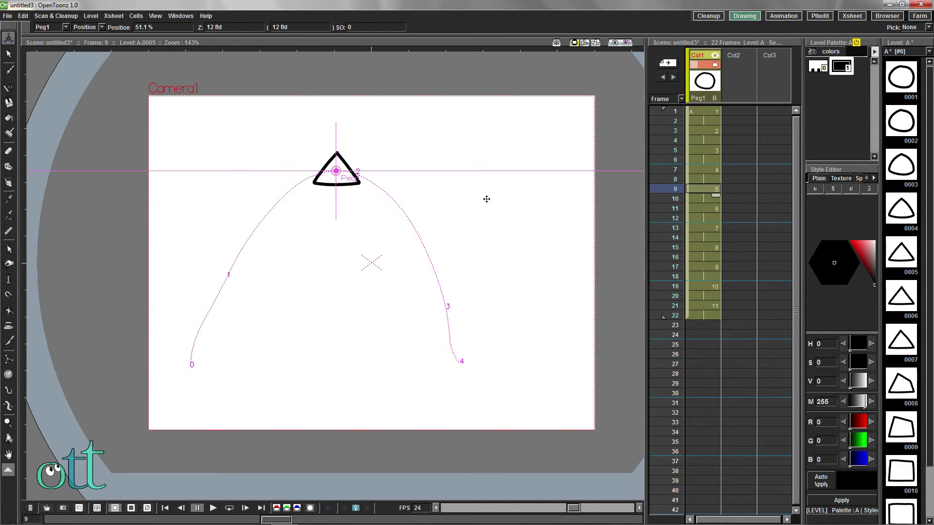
Step: Key Peg1 at the arc's peak on frame 11 and at the path's end (100%) on frame 21
click(707, 209)
drag(462, 363, 358, 173)
click(702, 229)
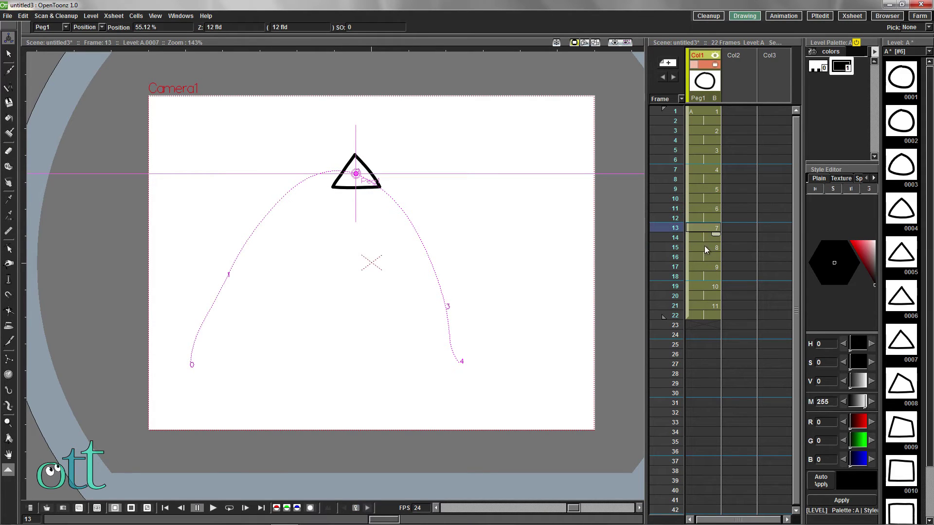
click(702, 263)
click(705, 285)
click(706, 305)
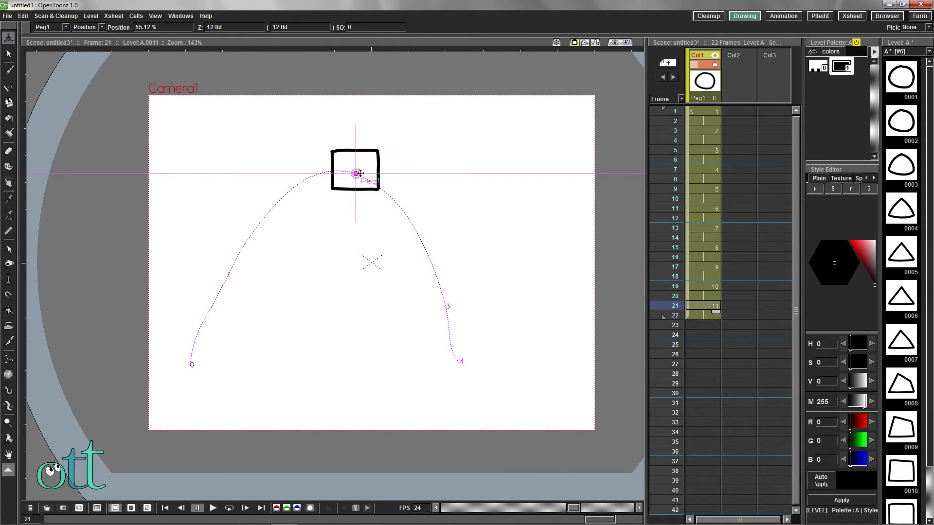
drag(357, 174, 460, 363)
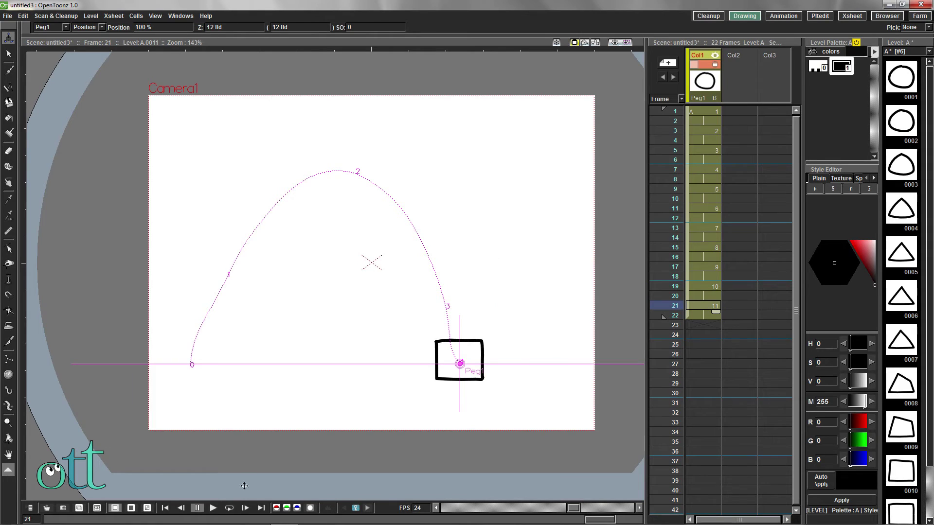
Step: Preview the looping 22-frame morph, then reopen the Stage Schematic and move it aside
click(231, 508)
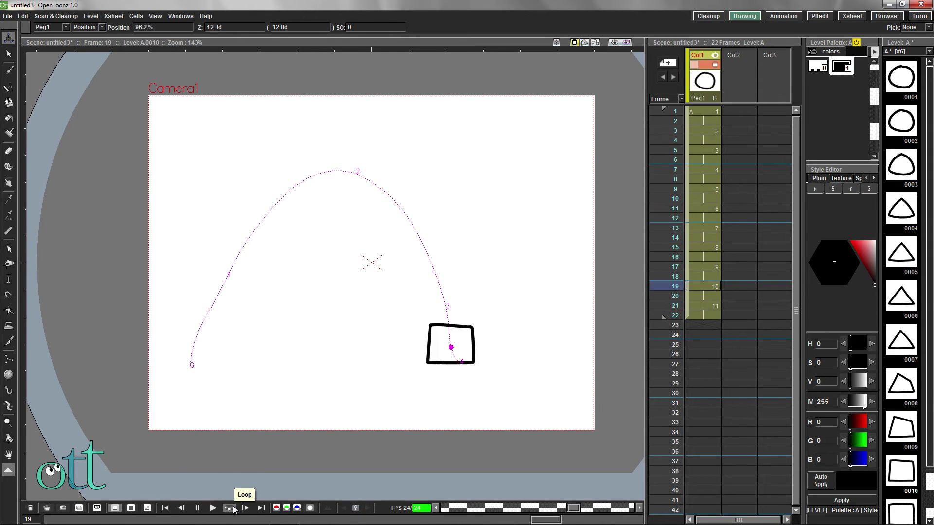
click(197, 509)
click(181, 16)
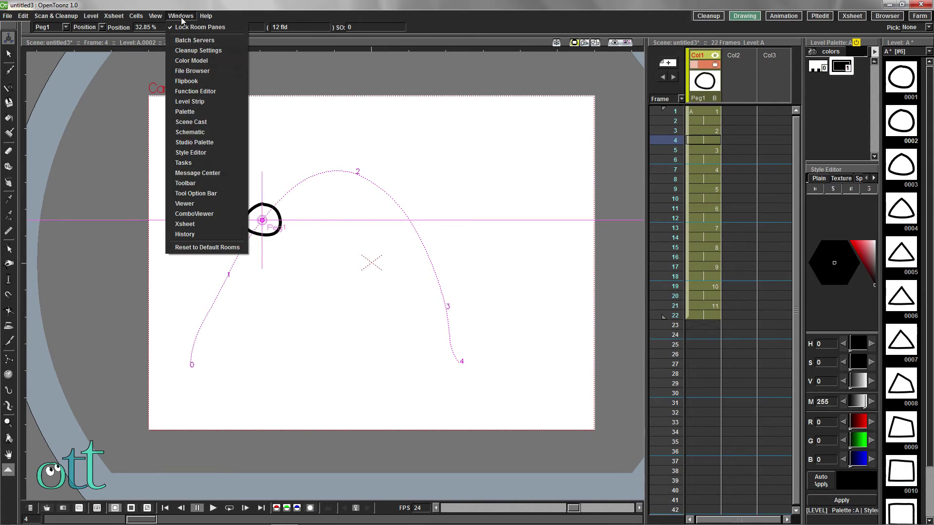
click(190, 132)
drag(668, 273, 571, 162)
Step: Make Col1 the animated object and go to frame 9 showing the triangle
click(652, 216)
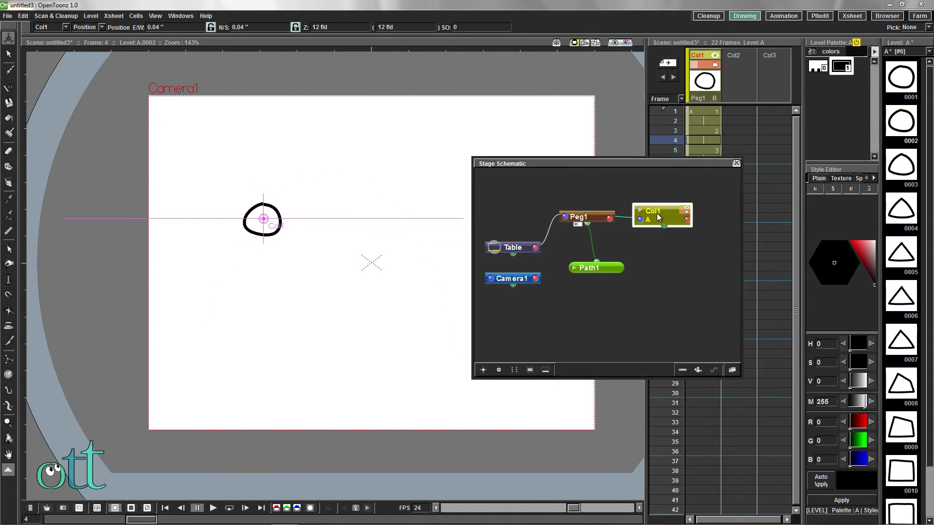
click(656, 113)
drag(660, 163, 549, 295)
click(691, 189)
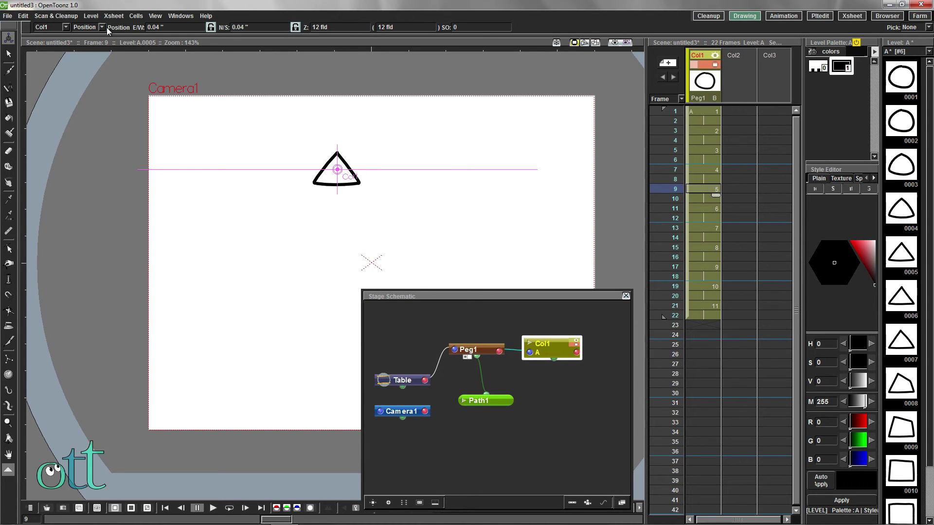
Step: Key Col1 rotation with the Animate tool: 85.62° at frame 9, -5.8° at frame 15, 0.8° at frame 21
click(87, 28)
click(87, 40)
drag(354, 159, 318, 139)
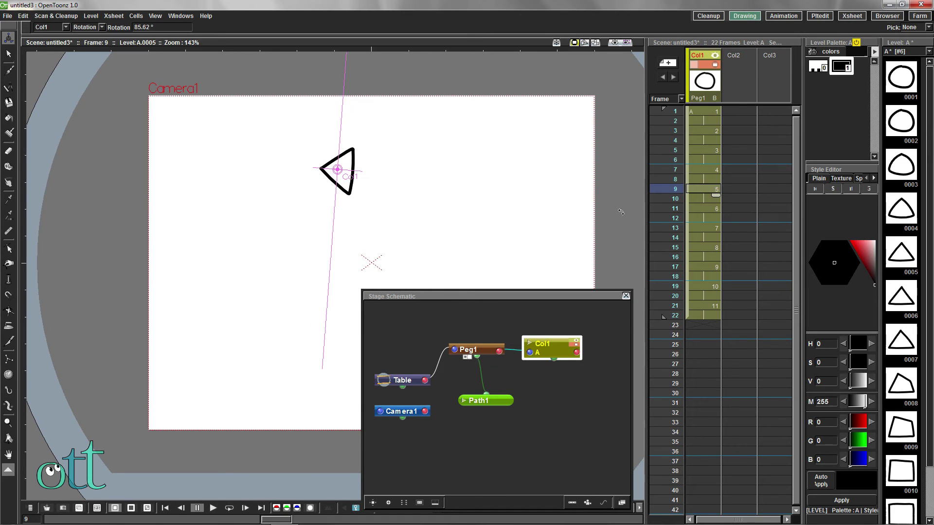
click(666, 247)
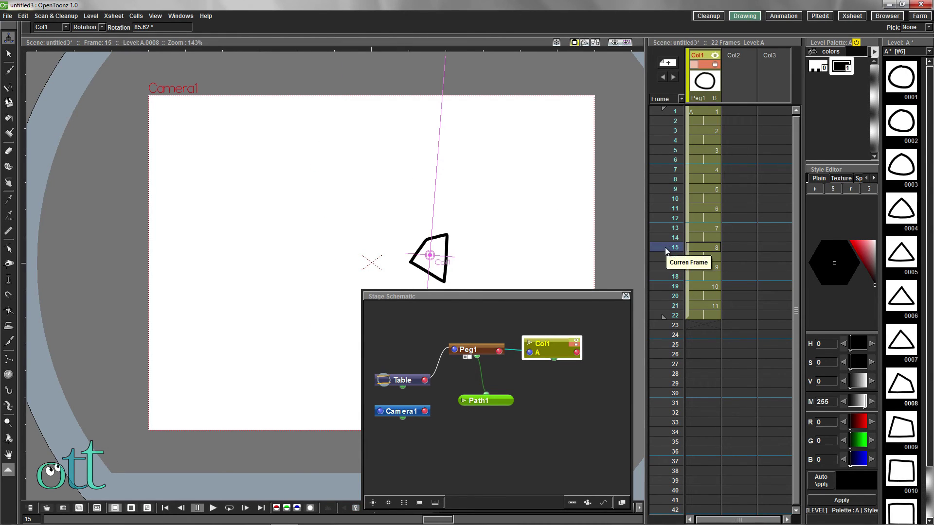
drag(431, 186, 483, 258)
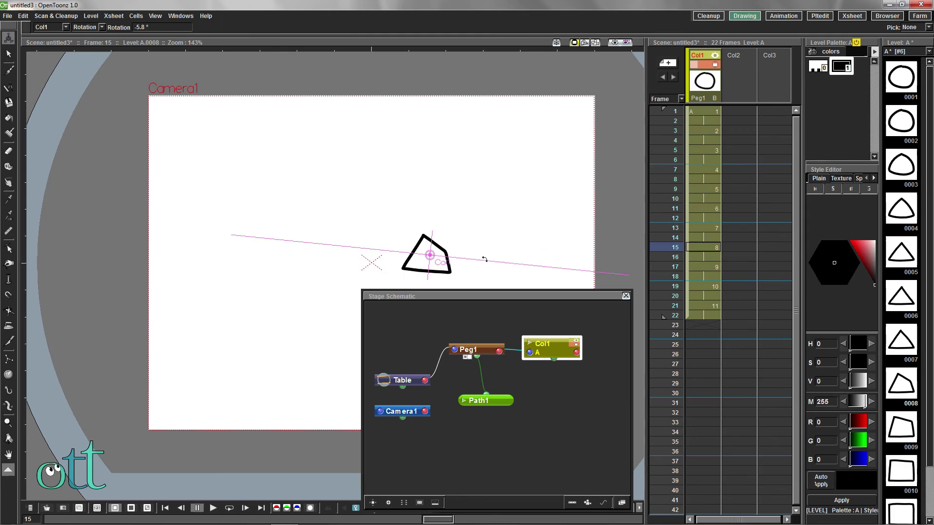
click(696, 306)
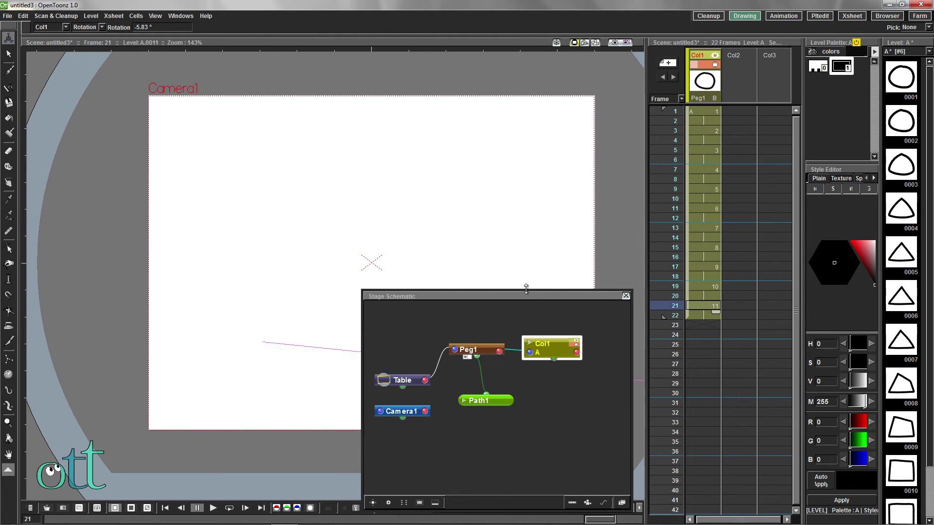
drag(526, 296, 288, 227)
drag(514, 334, 517, 312)
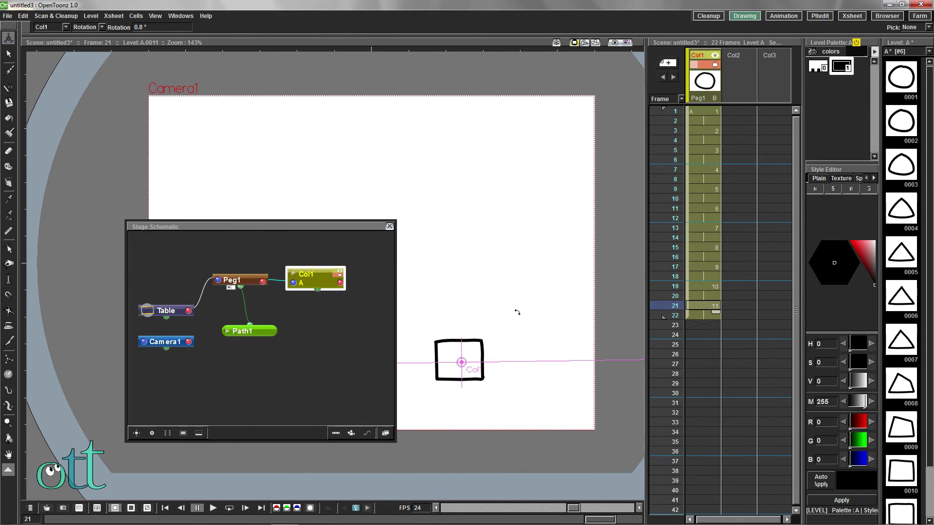
drag(284, 226, 699, 308)
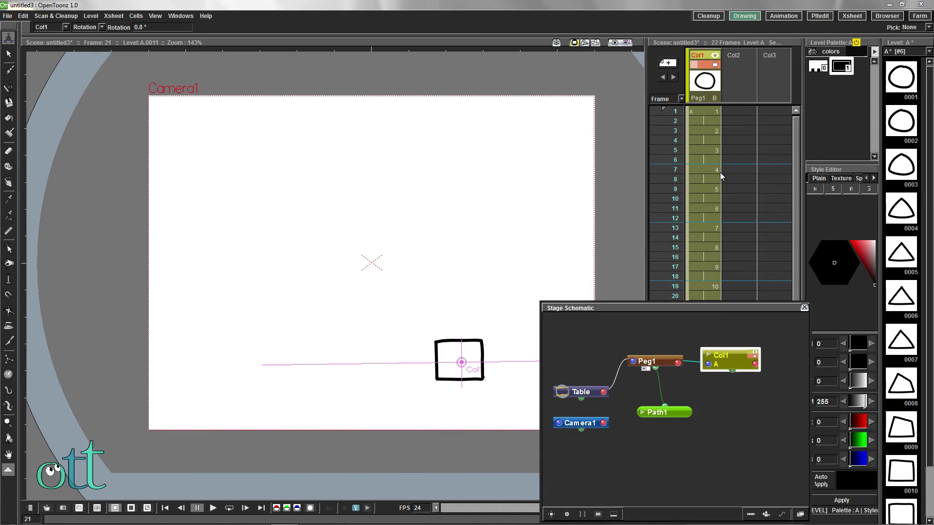
Step: Key Col1 scale with the Animate tool: 96.04% at frame 9 and 34.29% at frame 19
click(699, 190)
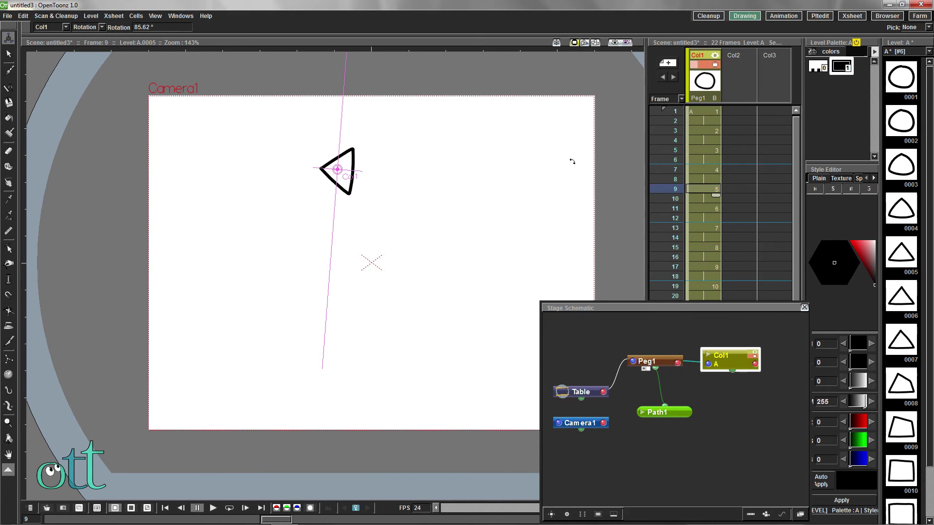
click(87, 27)
click(85, 53)
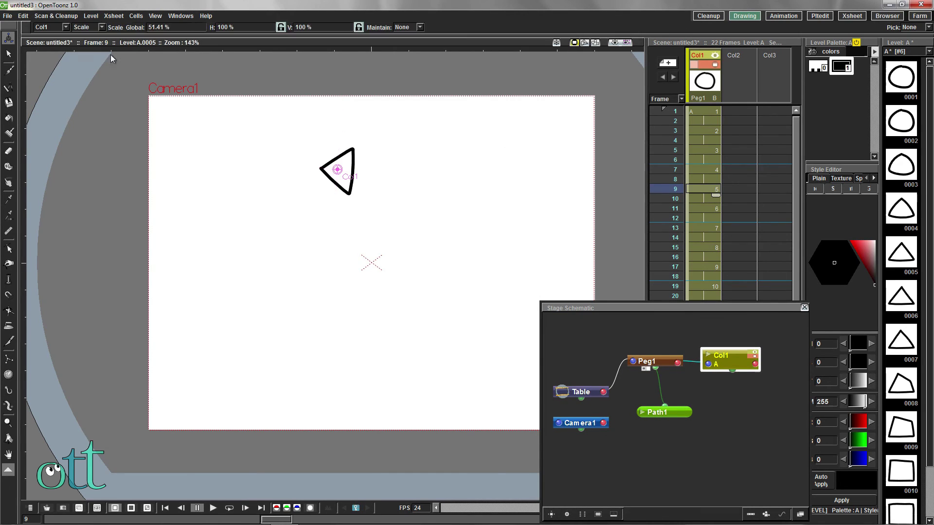
drag(354, 159, 369, 153)
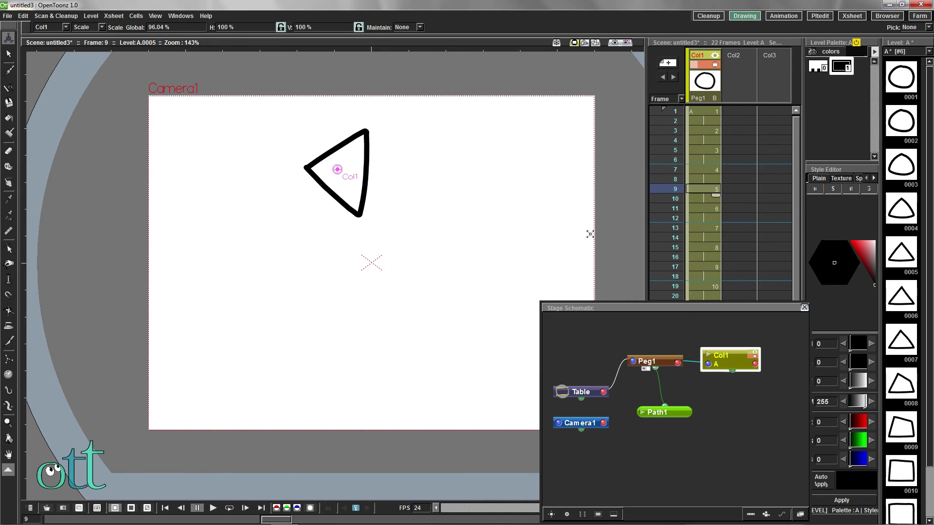
click(712, 288)
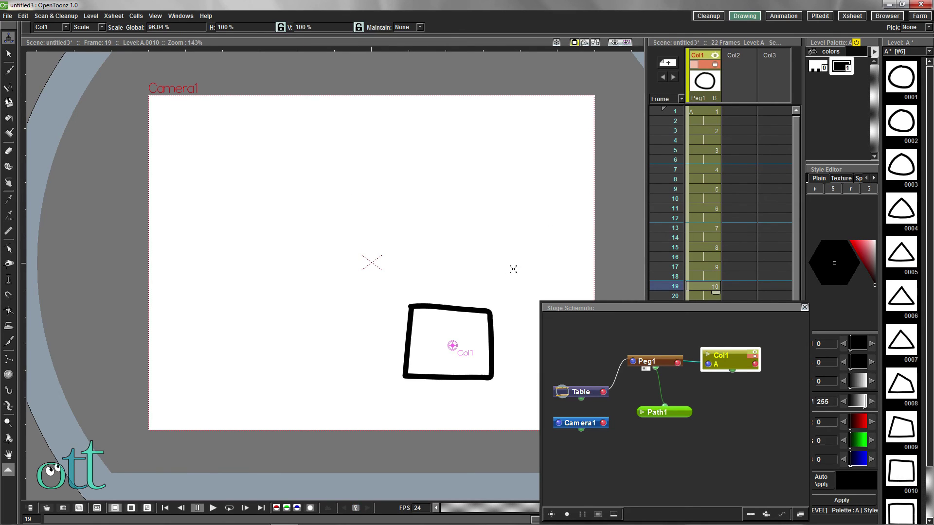
drag(513, 269, 448, 311)
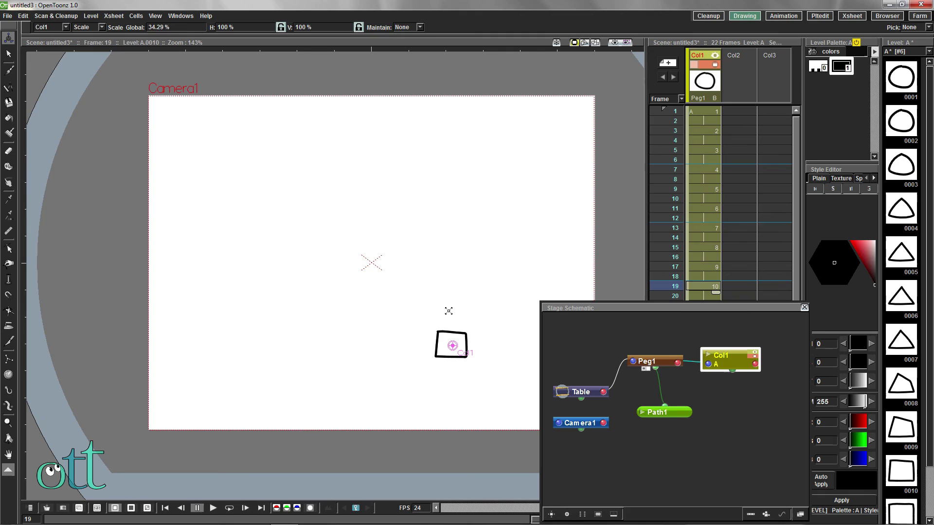
click(164, 508)
click(230, 507)
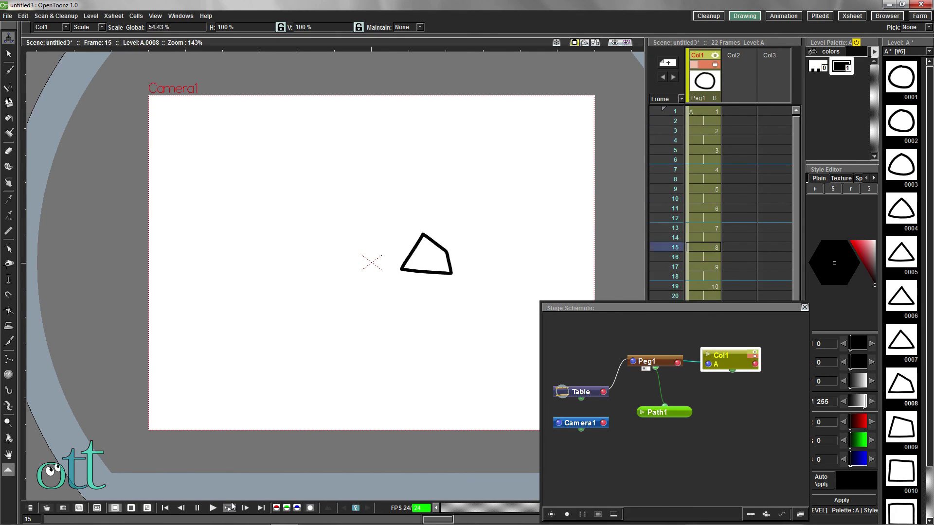
click(197, 507)
click(197, 508)
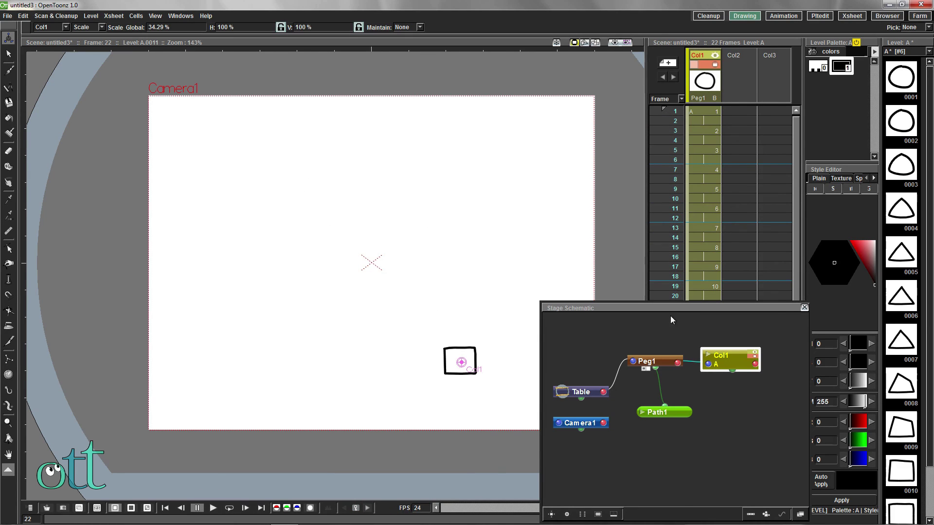